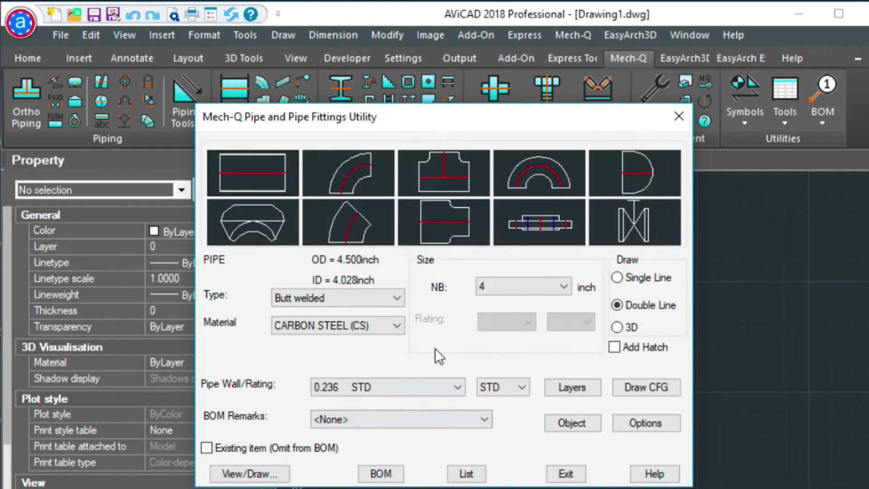
Include Size and Length in the pipe length labels and apply the label settings.
{"action": "left_click", "coordinate": [644, 422]}
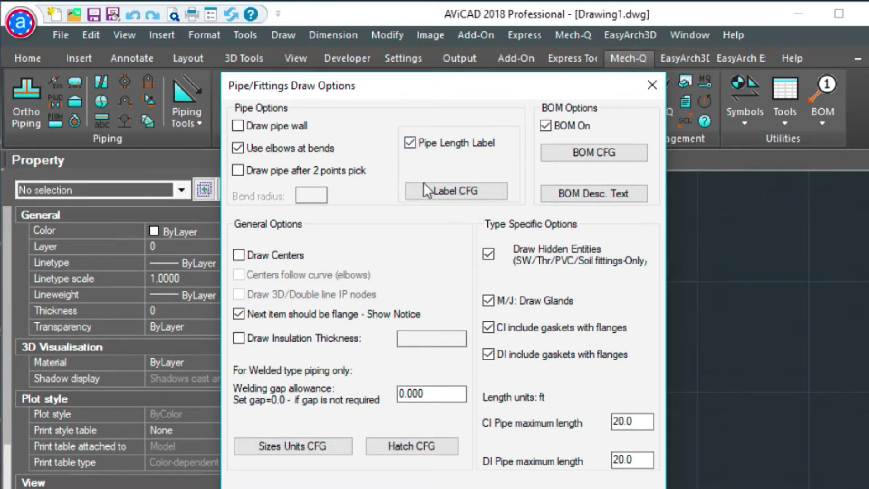
{"action": "left_click", "coordinate": [444, 197]}
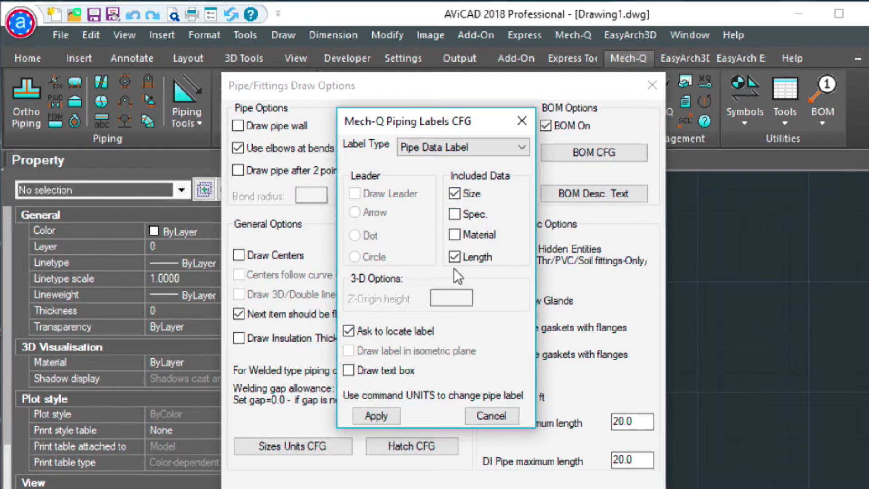
{"action": "left_click", "coordinate": [377, 416]}
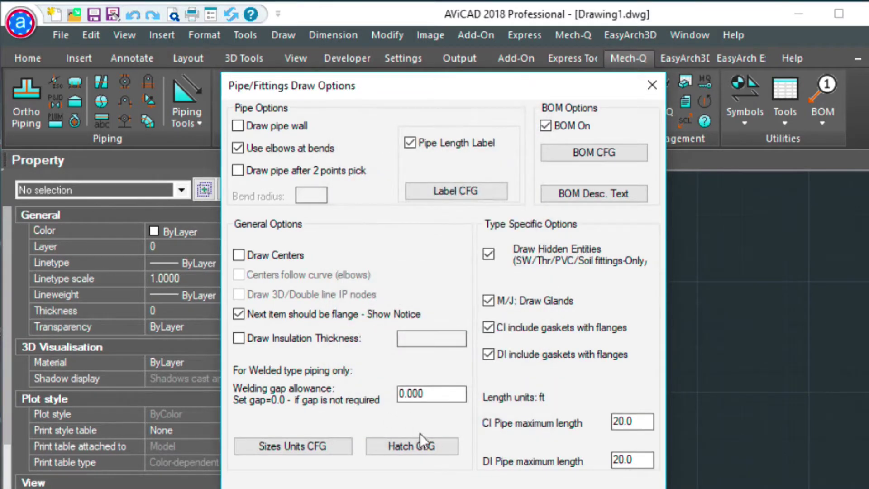
Accept the BOM settings with Add BOM Balloons checked and close Pipe/Fittings Draw Options.
{"action": "left_click", "coordinate": [584, 151]}
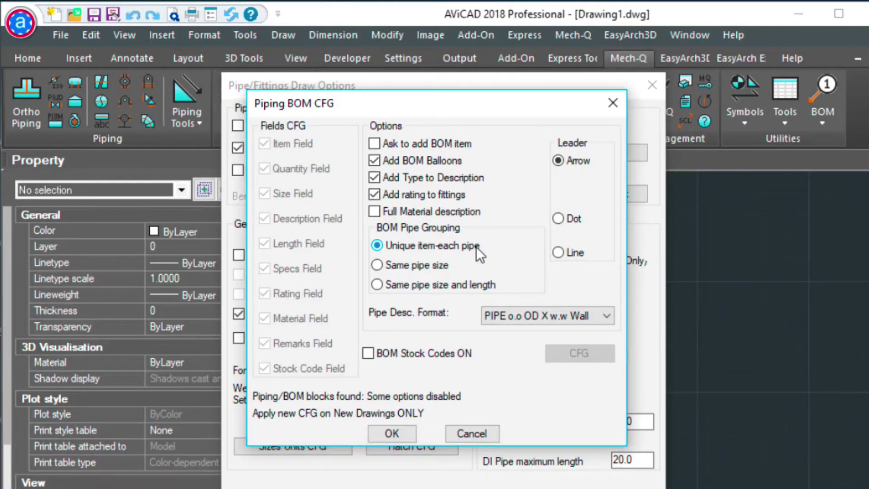
{"action": "left_click", "coordinate": [392, 432]}
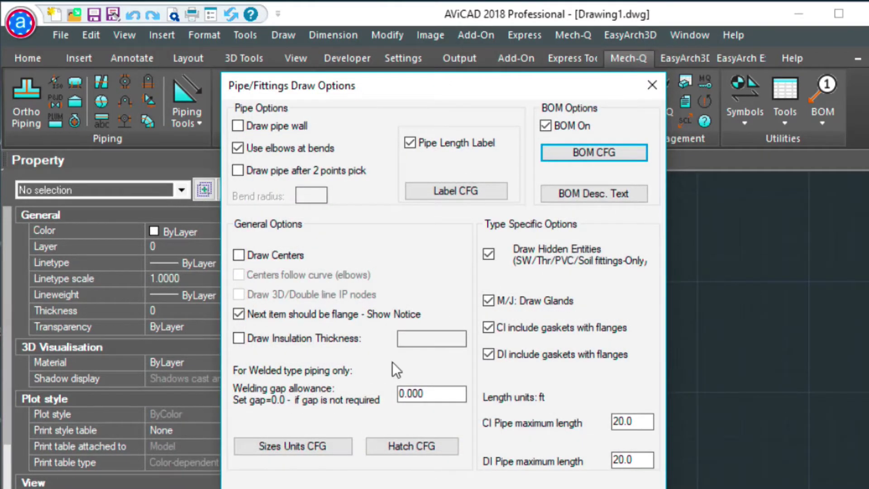
{"action": "left_click", "coordinate": [423, 487]}
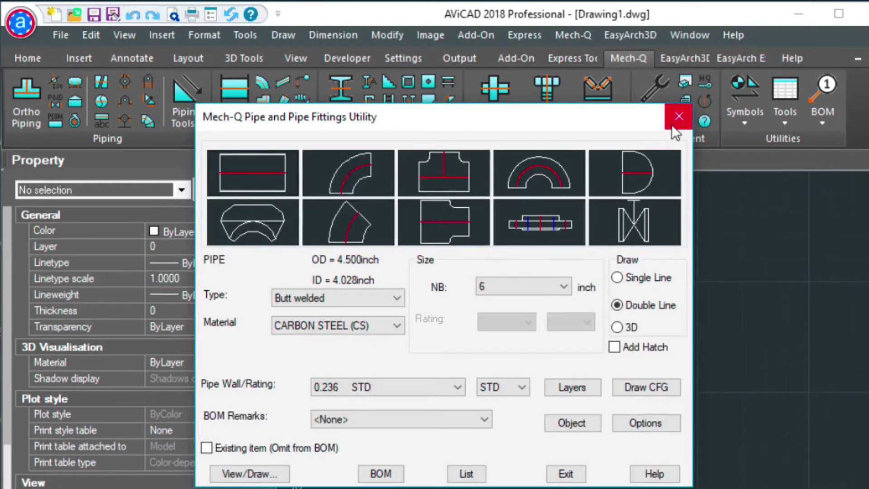
Close the pipe utility and turn the menu bar on with MENUBAR 1.
{"action": "left_click", "coordinate": [675, 117]}
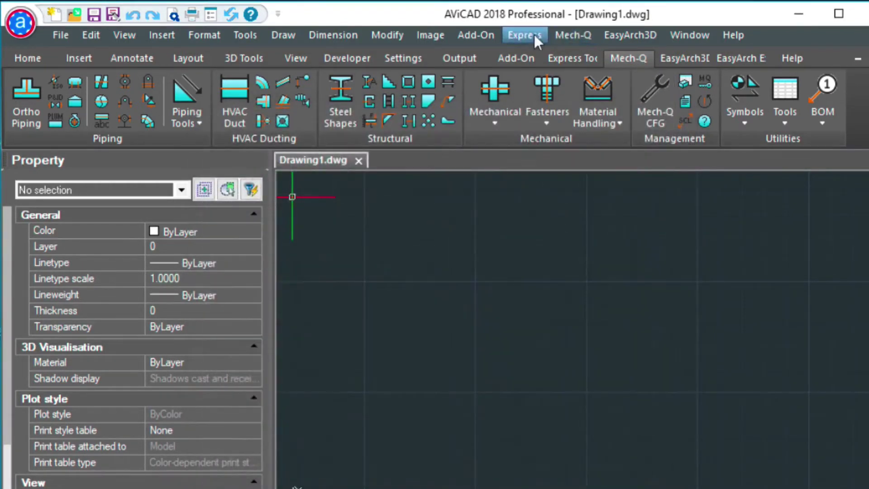
{"action": "left_click", "coordinate": [571, 36]}
{"action": "left_click", "coordinate": [569, 35]}
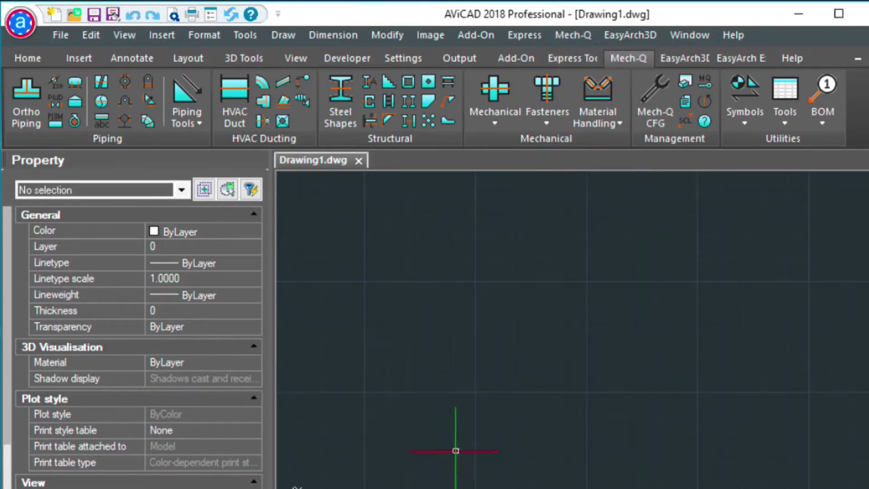
{"action": "type", "text": "MENUBAR"}
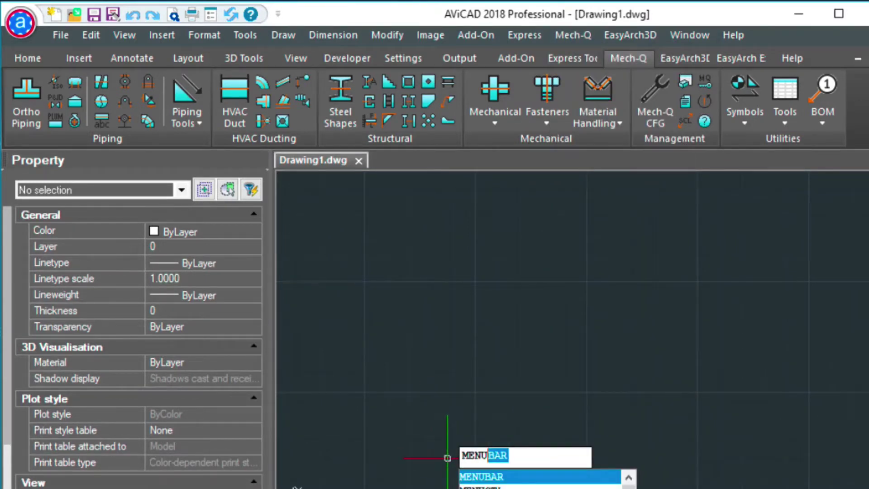
{"action": "key", "text": "Return"}
{"action": "type", "text": "1"}
{"action": "key", "text": "Return"}
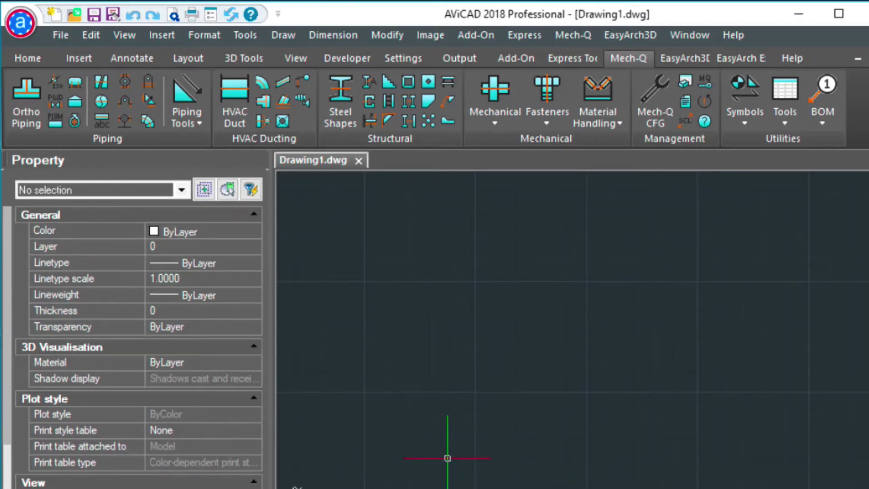
In Mech-Q CFG, accept Text and Font settings: TXT.SHX font, Mech-Q style, 0.12 height.
{"action": "left_click", "coordinate": [574, 35]}
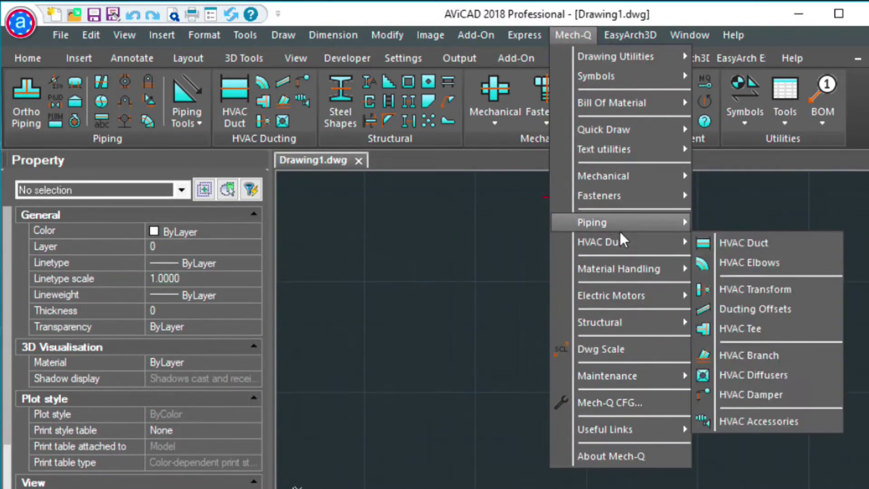
{"action": "mouse_move", "coordinate": [620, 228]}
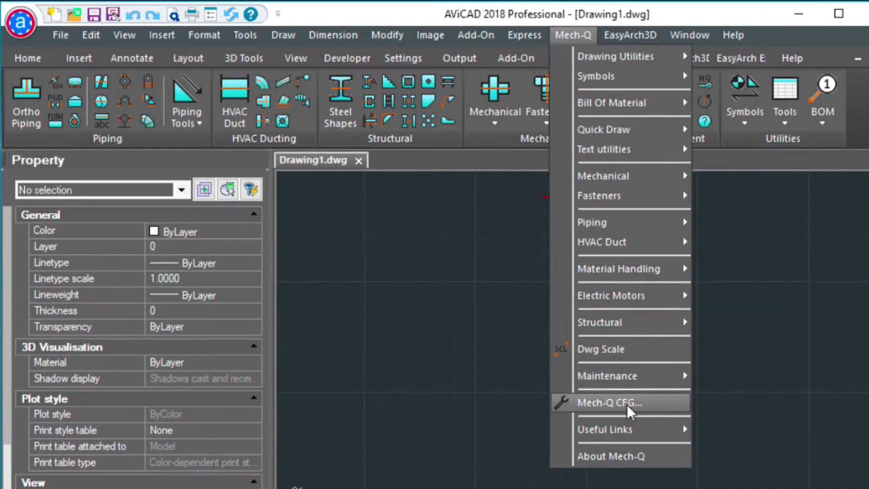
{"action": "left_click", "coordinate": [595, 406]}
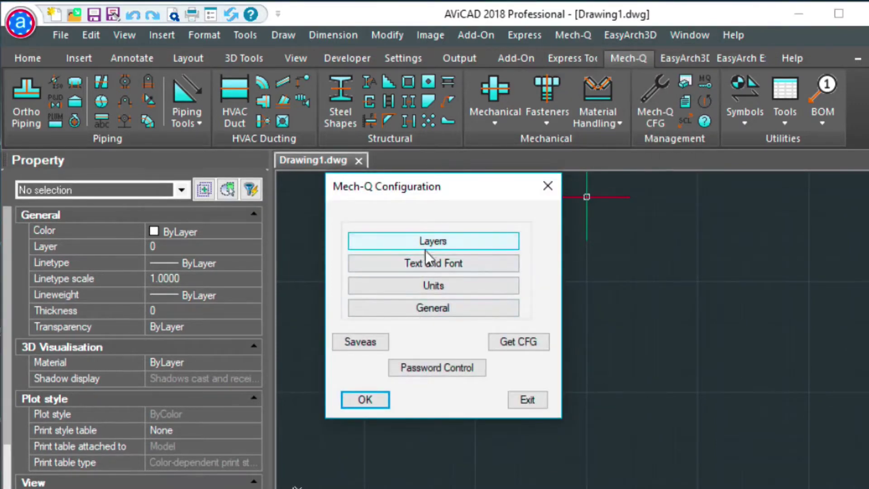
{"action": "left_click", "coordinate": [423, 261]}
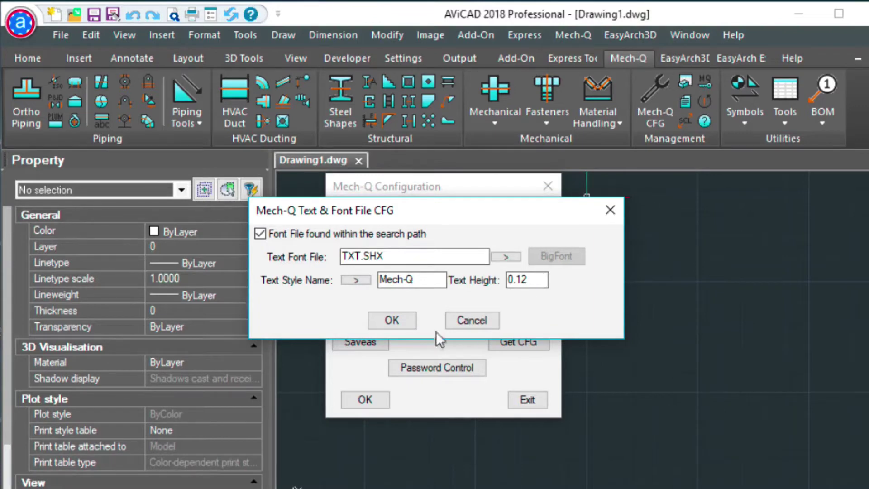
{"action": "left_click", "coordinate": [391, 320]}
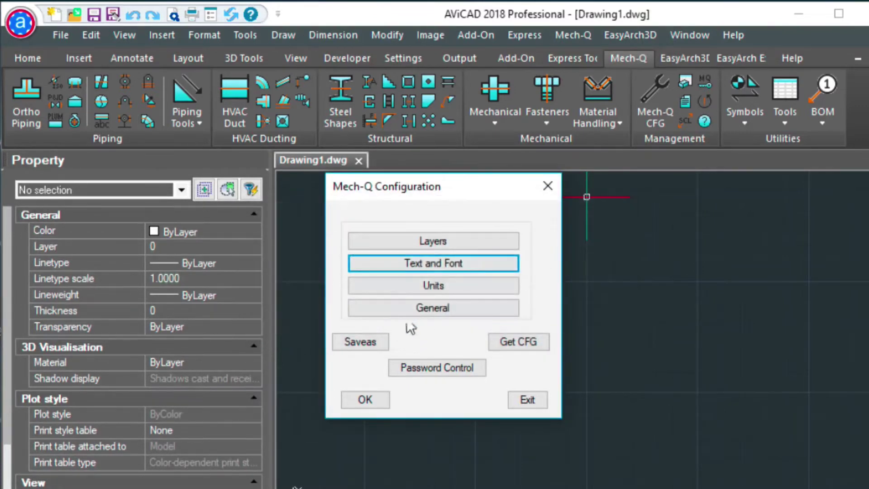
{"action": "left_click", "coordinate": [367, 399]}
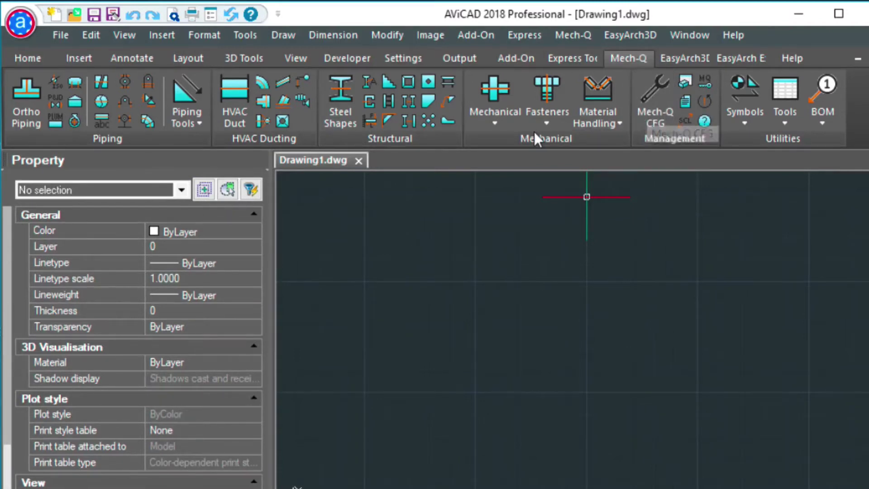
On the Annotate tab, keep Standard current and check its 0.1200 text height.
{"action": "left_click", "coordinate": [132, 58]}
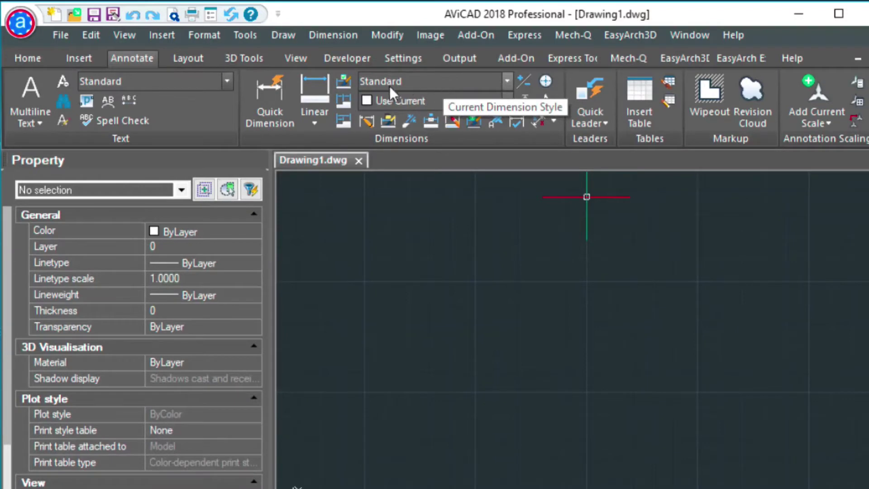
{"action": "left_click", "coordinate": [506, 86]}
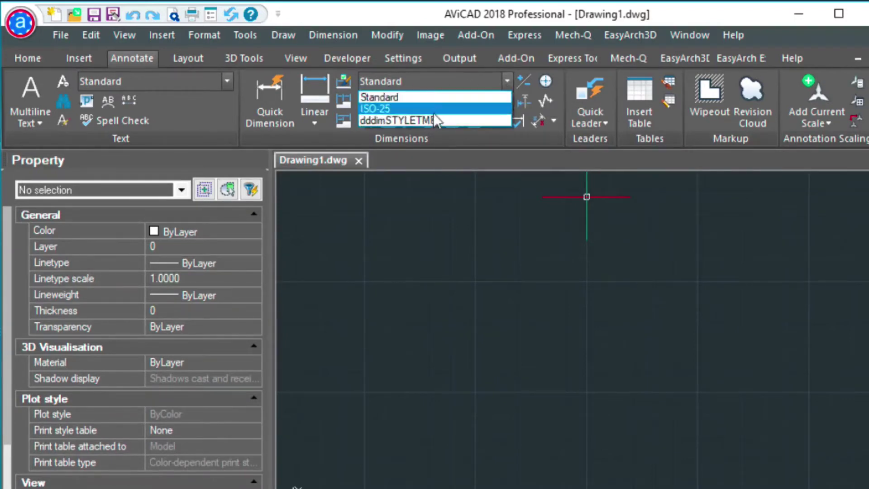
{"action": "left_click", "coordinate": [427, 101]}
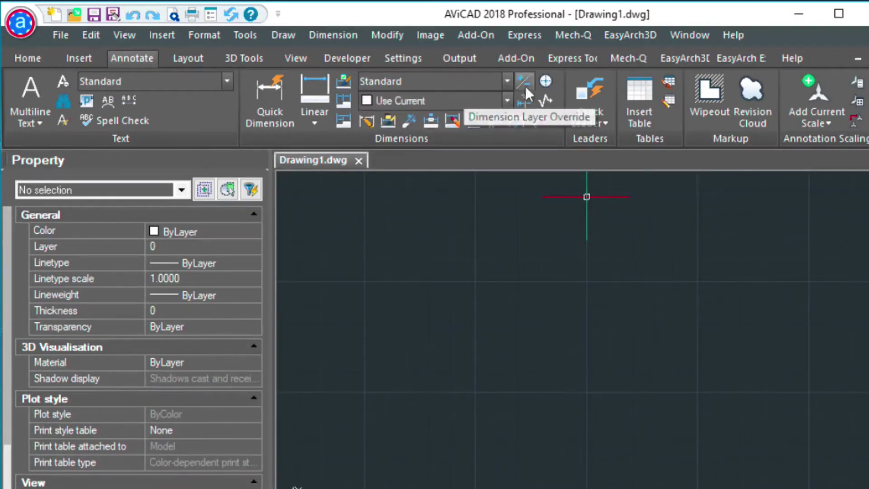
{"action": "left_click", "coordinate": [345, 83]}
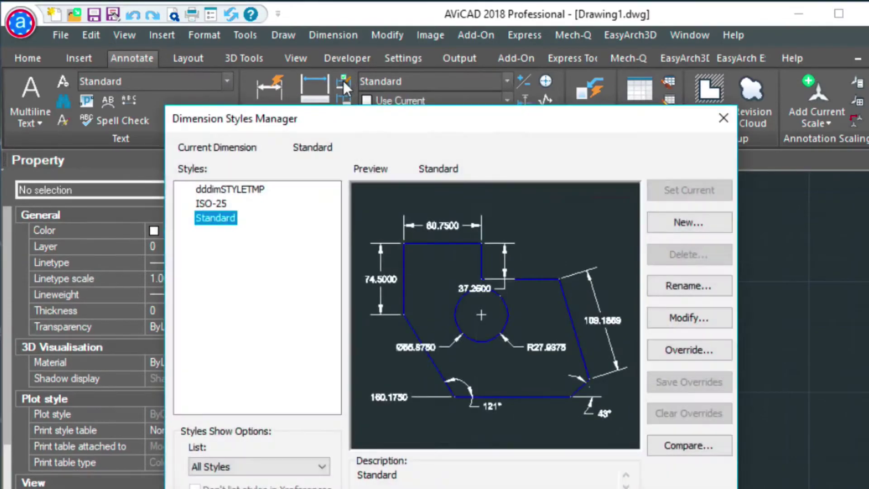
{"action": "left_click", "coordinate": [687, 318]}
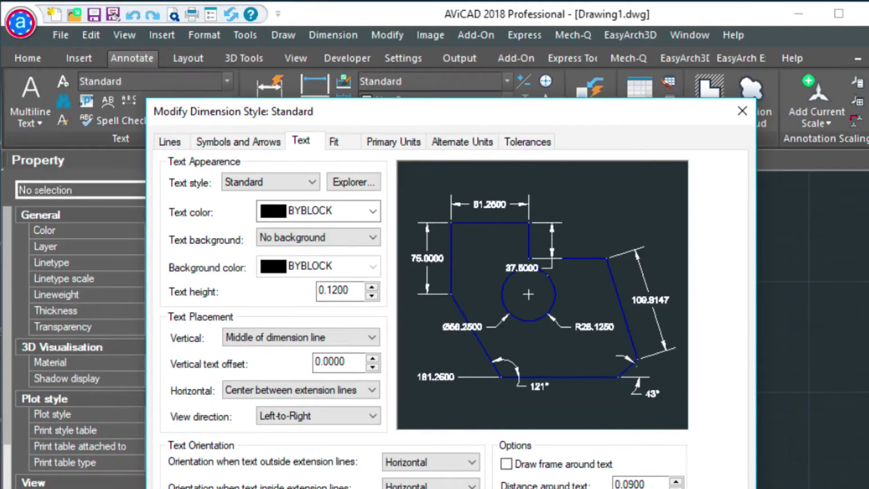
{"action": "key", "text": "Return"}
Close the Dimension Styles Manager and set DIMSCALE to 24.
{"action": "key", "text": "Escape"}
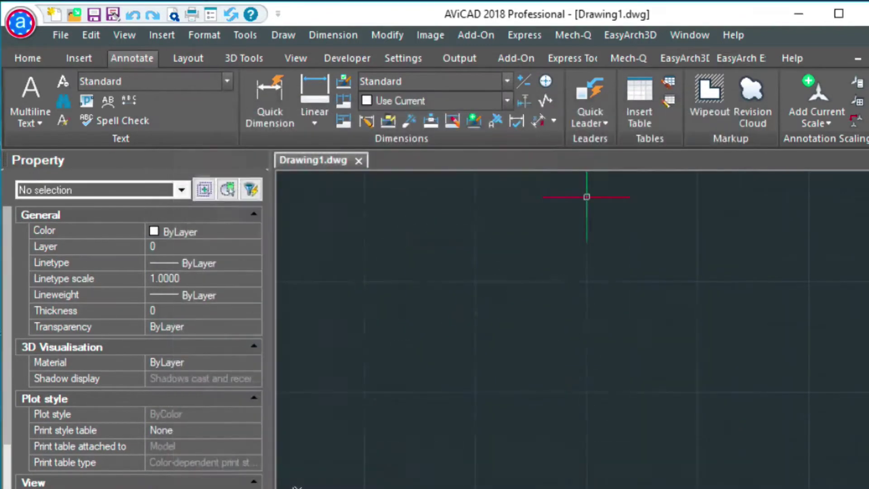
{"action": "type", "text": "DIMS"}
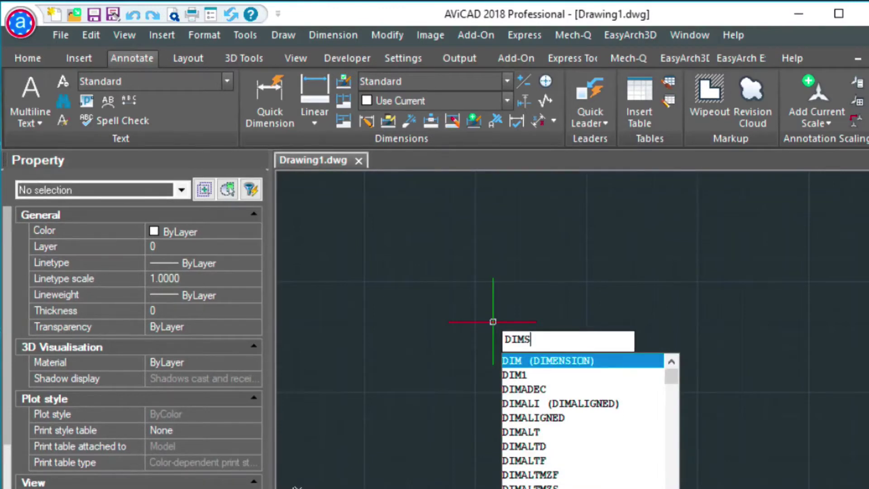
{"action": "type", "text": "C"}
{"action": "key", "text": "Return"}
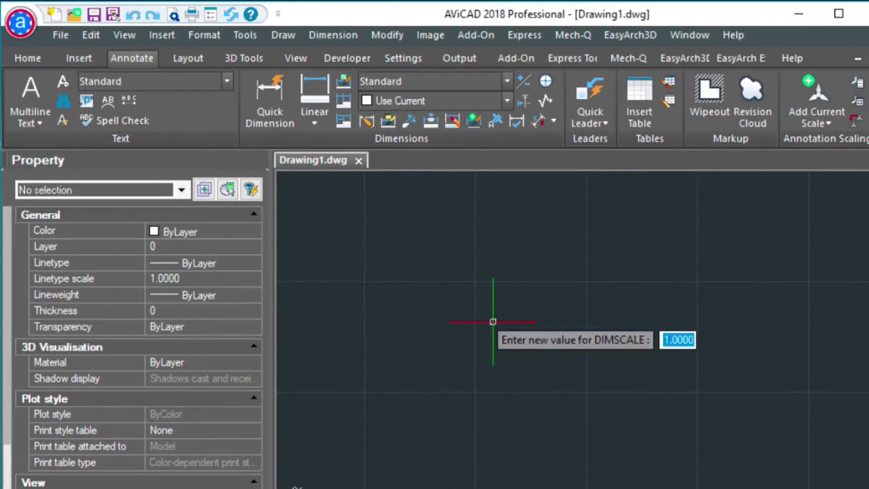
{"action": "type", "text": "24"}
{"action": "key", "text": "Return"}
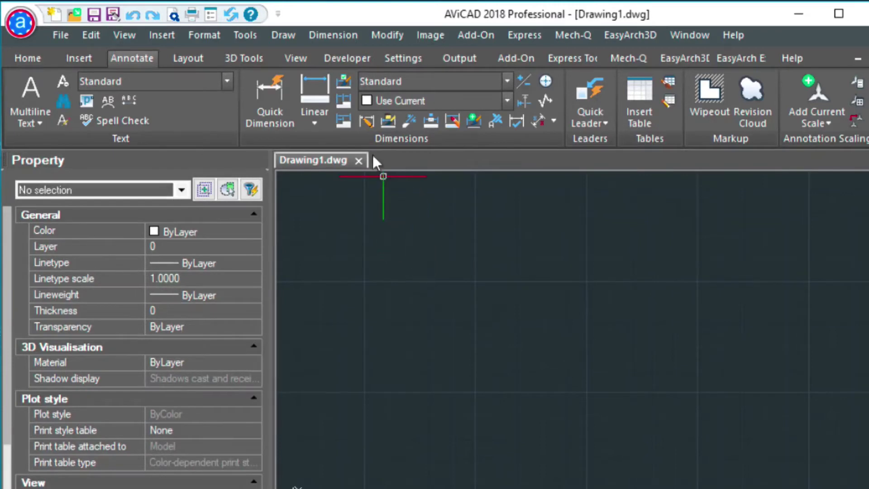
Configure the Mech-Q pipe as 4-inch NB, butt welded, carbon steel (CS), double line, 0.236 STD.
{"action": "left_click", "coordinate": [636, 56]}
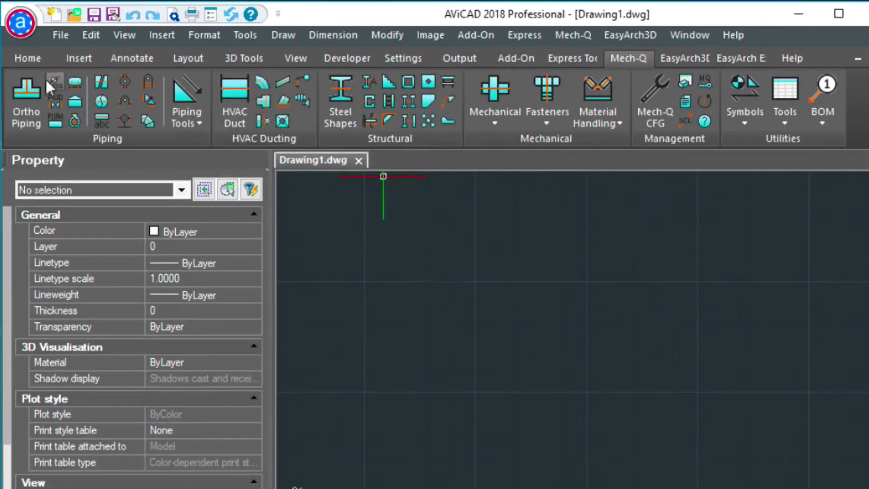
{"action": "left_click", "coordinate": [20, 97]}
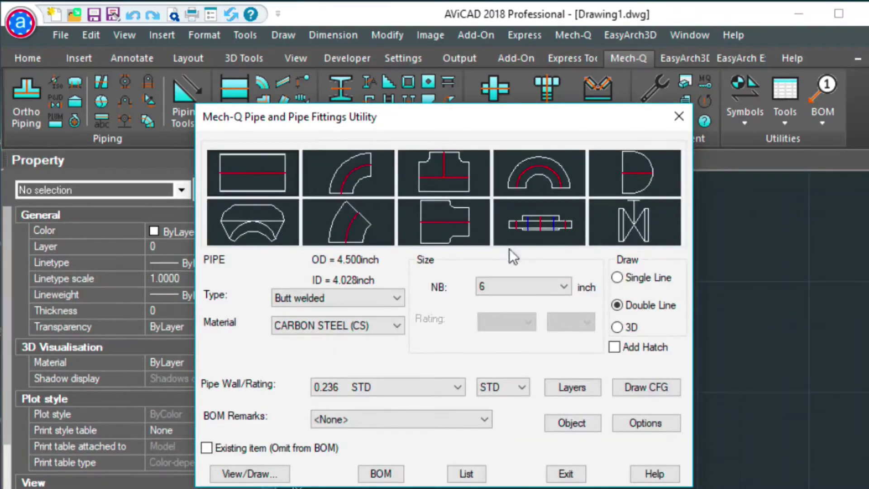
{"action": "left_click", "coordinate": [564, 285]}
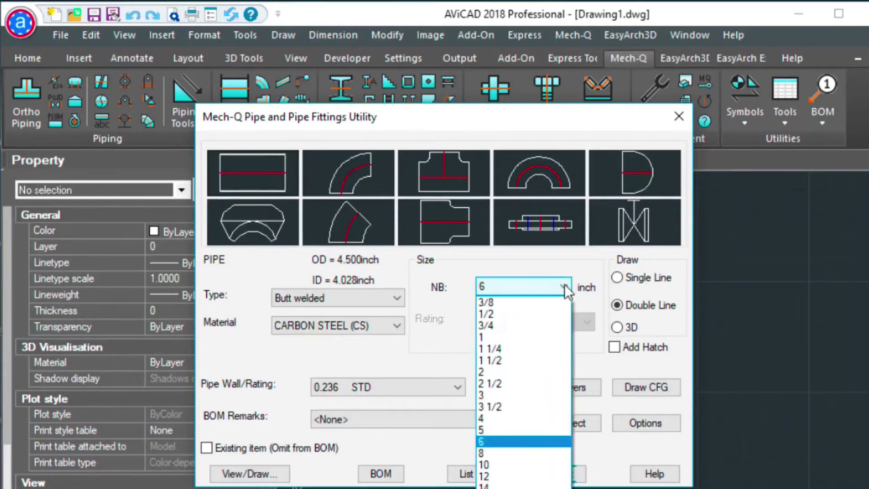
{"action": "left_click", "coordinate": [501, 417]}
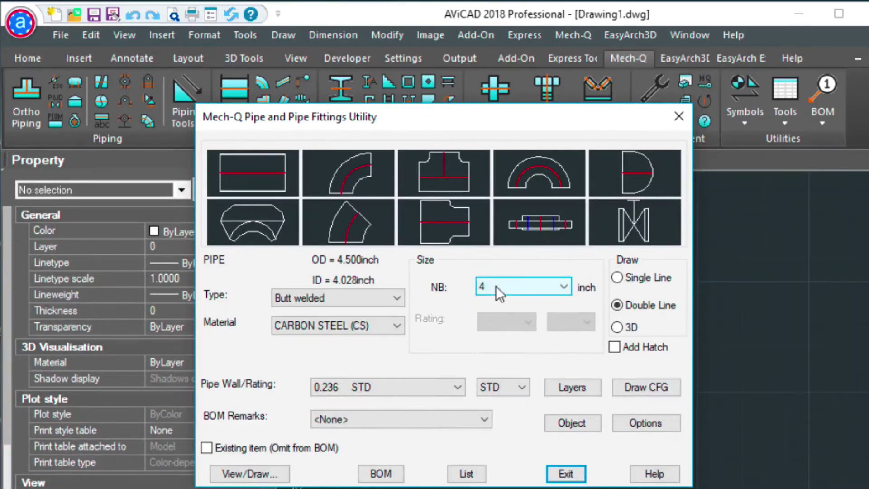
{"action": "left_click", "coordinate": [378, 302]}
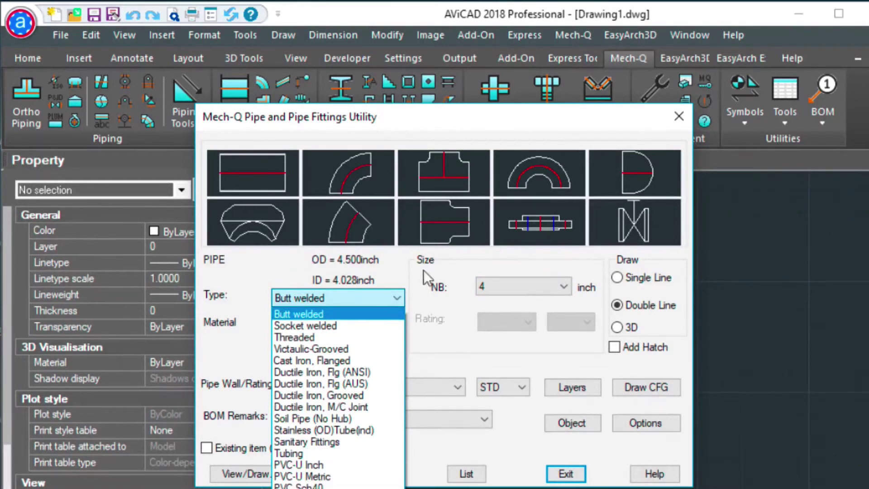
{"action": "left_click", "coordinate": [420, 272]}
{"action": "left_click", "coordinate": [379, 322]}
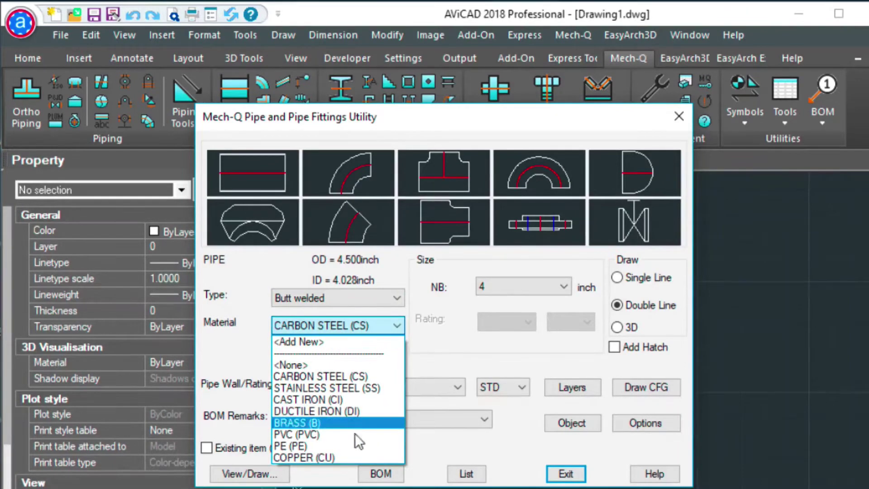
{"action": "left_click", "coordinate": [425, 343]}
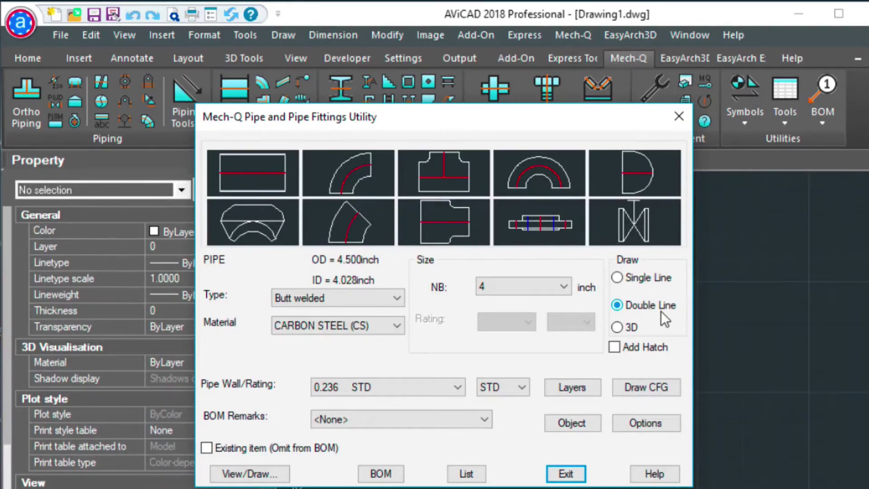
Start a square-ended pipe with Ortho on and draw a 12' vertical leg.
{"action": "left_click", "coordinate": [250, 474]}
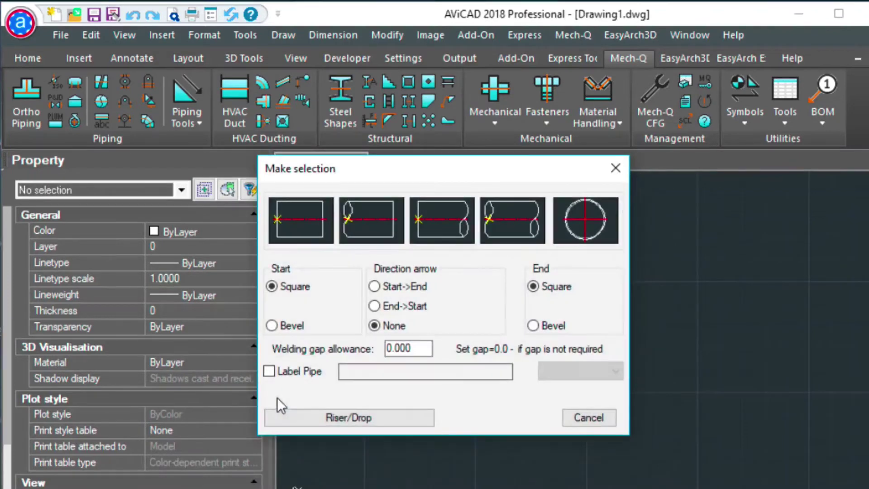
{"action": "left_click", "coordinate": [279, 219]}
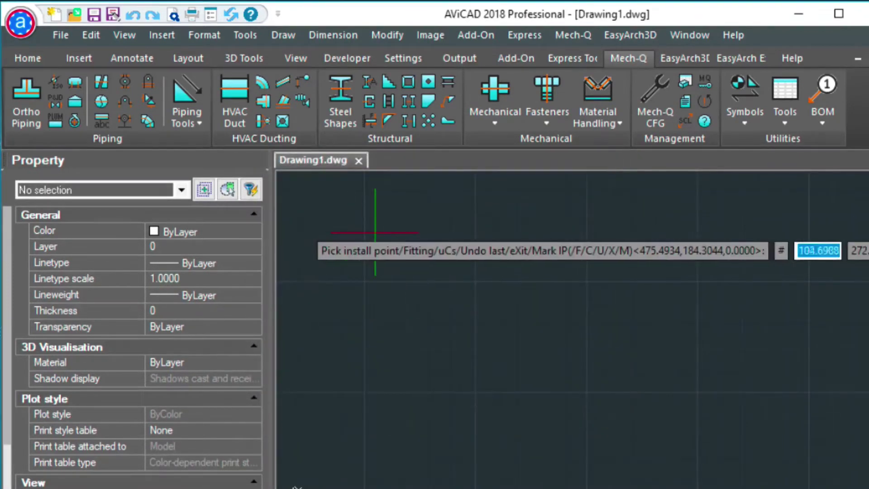
{"action": "left_click", "coordinate": [362, 220]}
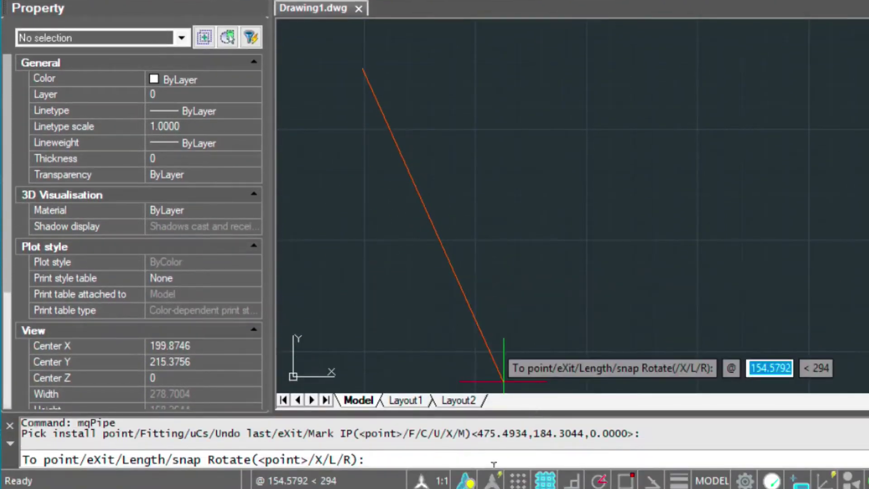
{"action": "left_click", "coordinate": [572, 481]}
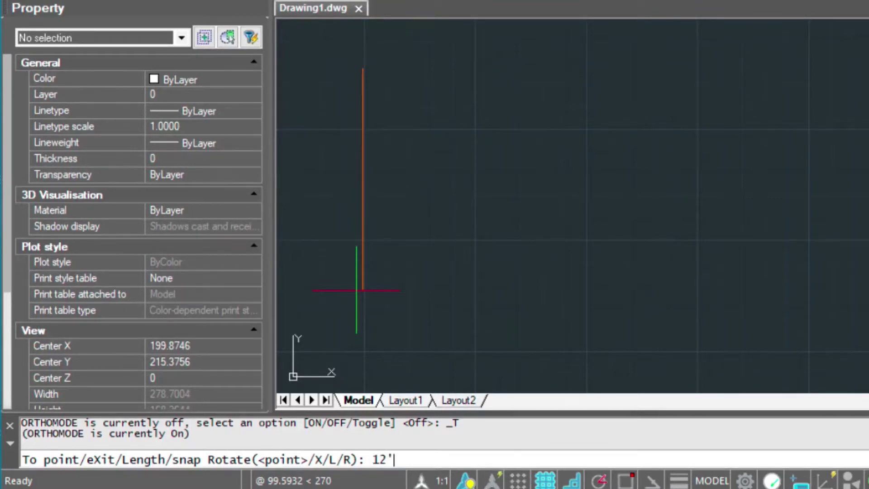
{"action": "key", "text": "Return"}
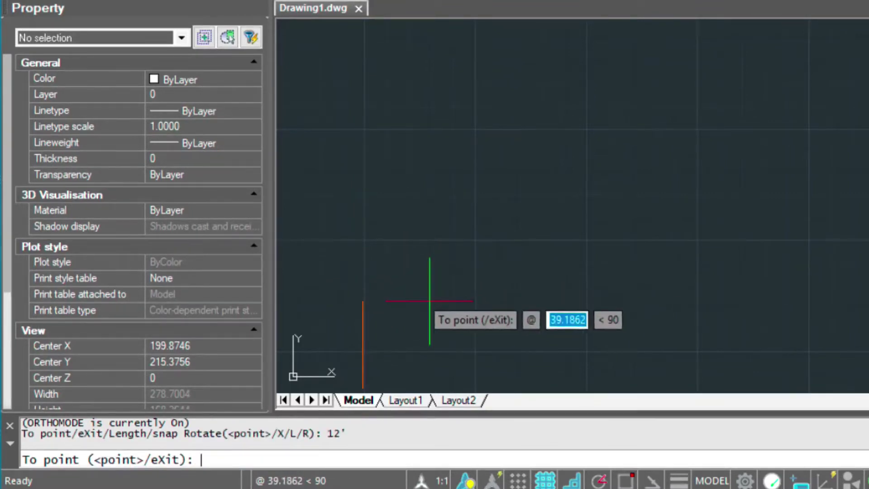
{"action": "middle_click_drag", "start_coordinate": [429, 301], "coordinate": [425, 180]}
{"action": "type", "text": "12'"}
{"action": "key", "text": "Return"}
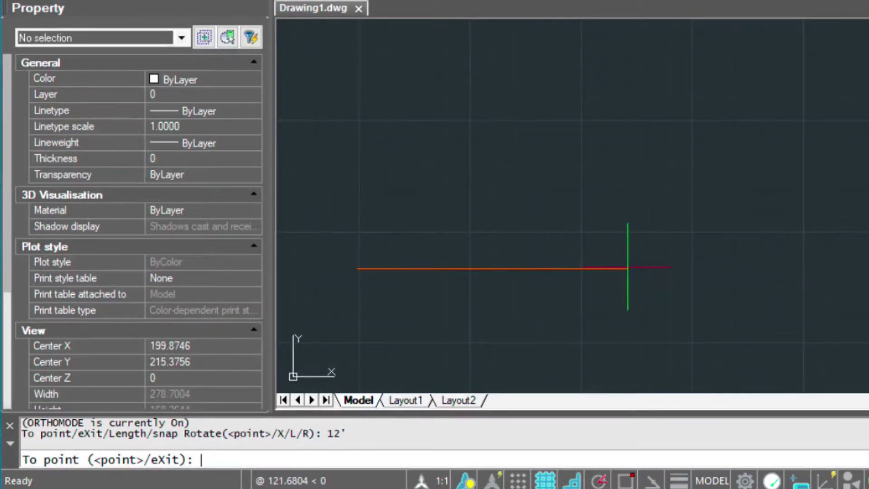
{"action": "key", "text": "Return"}
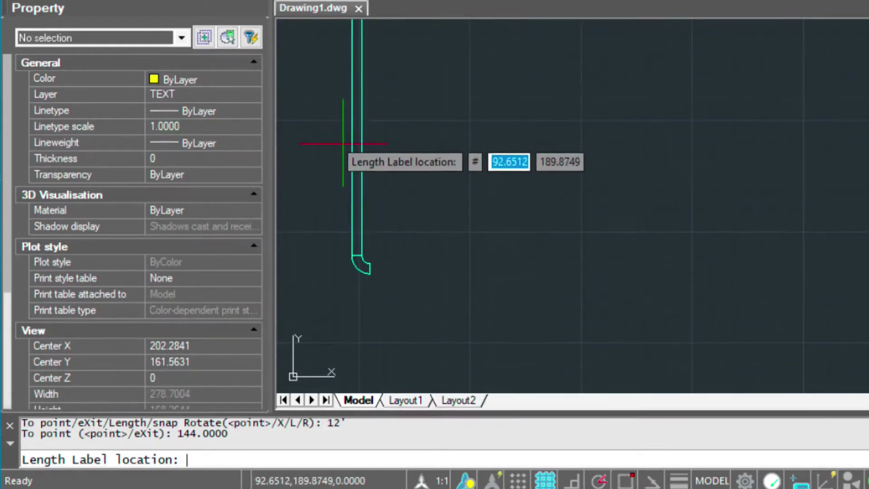
Label the vertical leg 4in (L=138.0000) vertically, then draw and label the horizontal leg.
{"action": "left_click", "coordinate": [344, 132]}
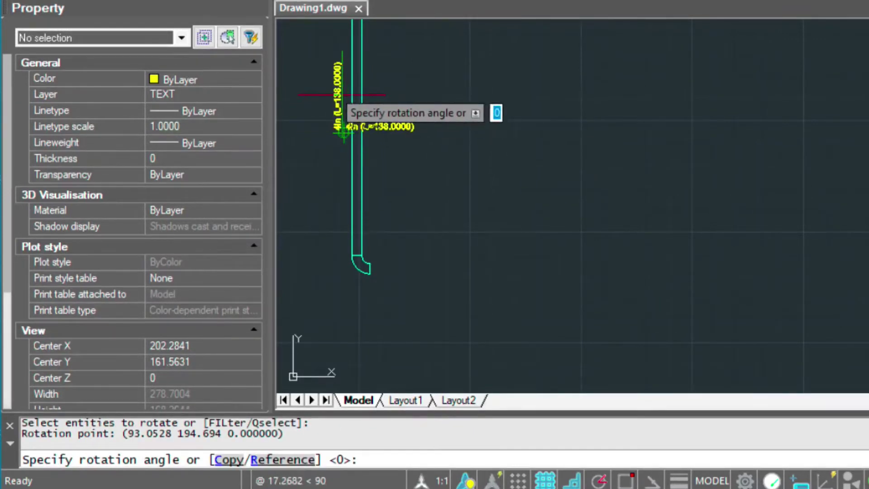
{"action": "left_click", "coordinate": [342, 95]}
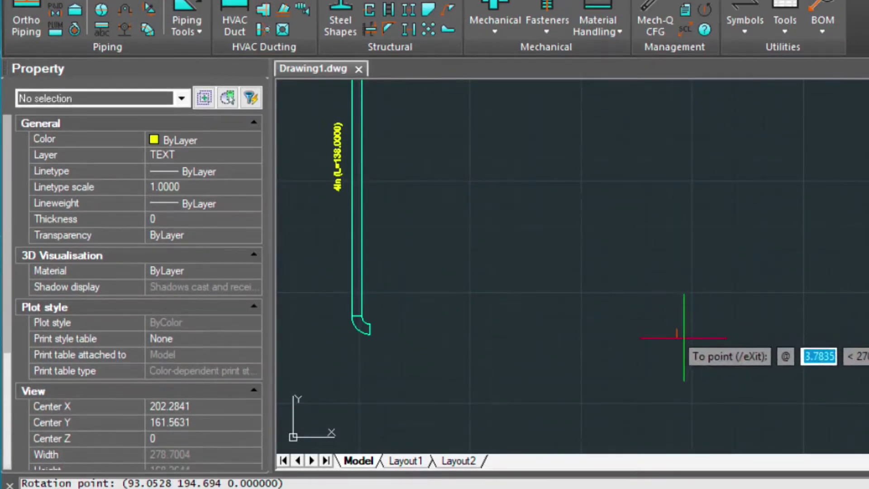
{"action": "left_click", "coordinate": [683, 326]}
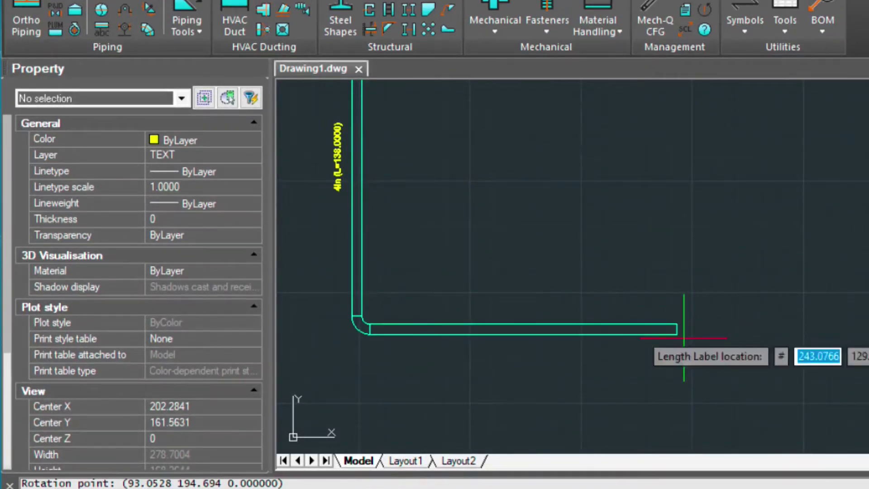
{"action": "left_click", "coordinate": [474, 318]}
{"action": "left_click", "coordinate": [521, 319]}
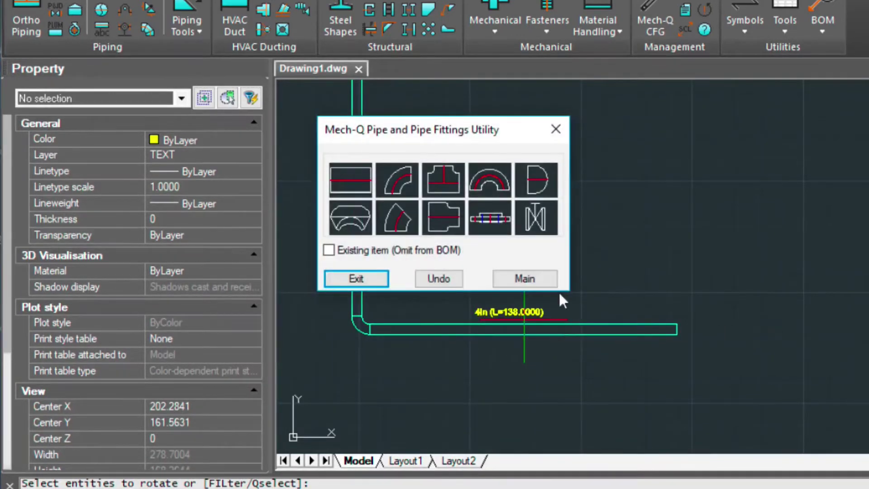
Exit the fittings utility and zoom in on the horizontal pipe's open end.
{"action": "left_click", "coordinate": [356, 275]}
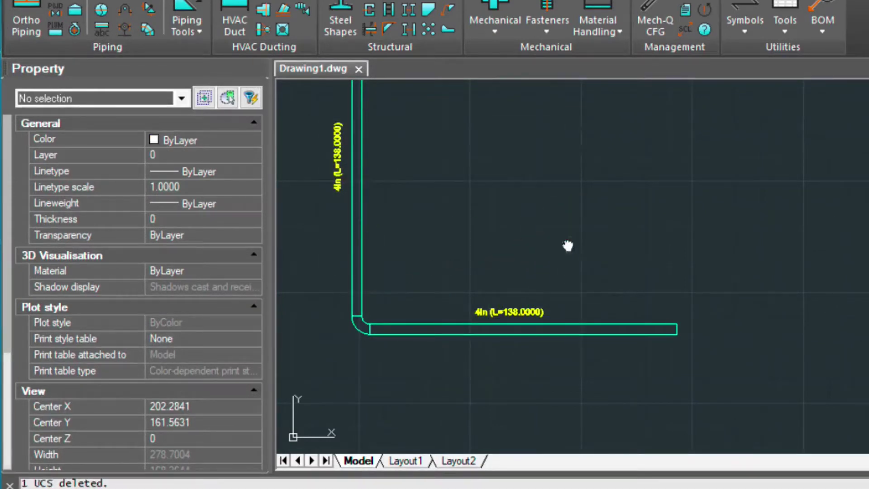
{"action": "mouse_move", "coordinate": [565, 244]}
{"action": "middle_mouse_down"}
{"action": "mouse_move", "coordinate": [523, 318]}
{"action": "mouse_move", "coordinate": [547, 299]}
{"action": "mouse_move", "coordinate": [539, 304]}
{"action": "middle_mouse_up"}
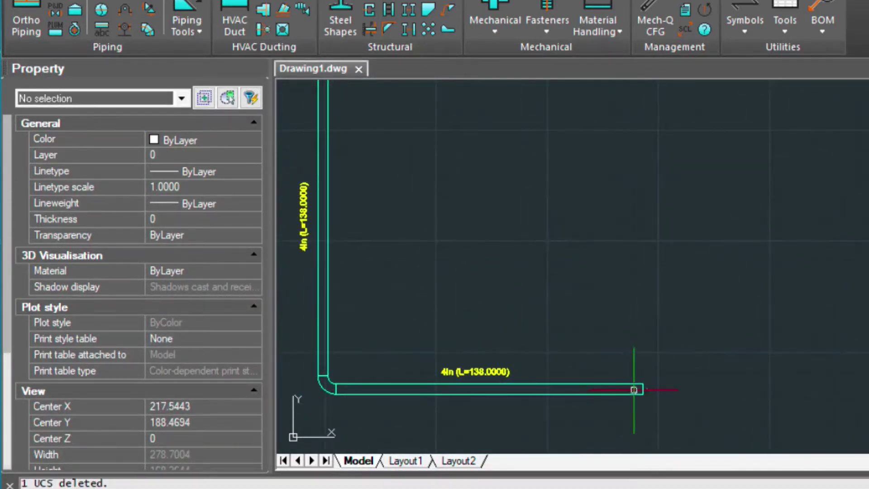
{"action": "middle_click_drag", "start_coordinate": [655, 398], "coordinate": [624, 260]}
{"action": "scroll", "coordinate": [620, 255], "scroll_direction": "up", "scroll_amount": 2}
{"action": "scroll", "coordinate": [620, 255], "scroll_direction": "up", "scroll_amount": 2}
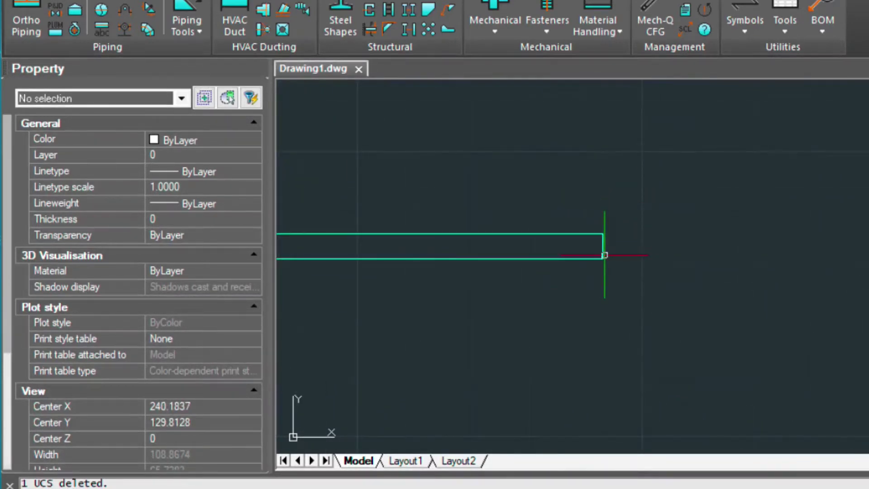
Select a Welding Neck flange, 0.236 STD, in side view, ready to place.
{"action": "left_click", "coordinate": [32, 7]}
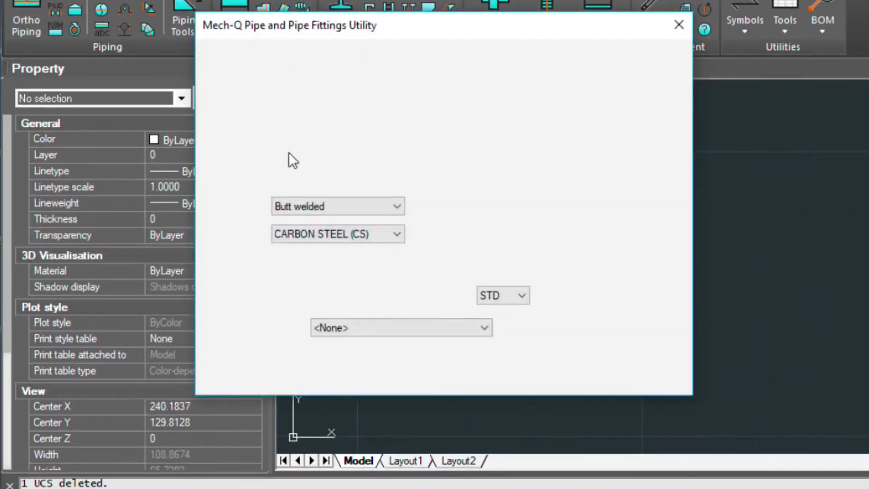
{"action": "left_click", "coordinate": [560, 124]}
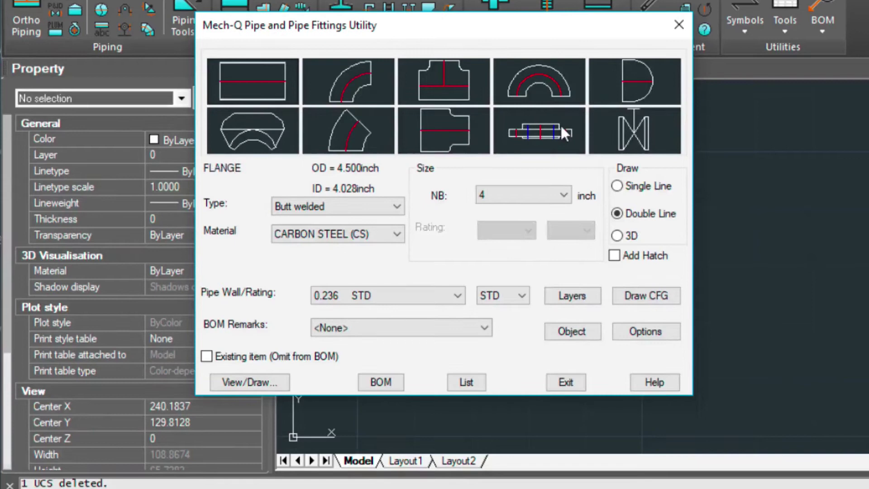
{"action": "left_click", "coordinate": [263, 386]}
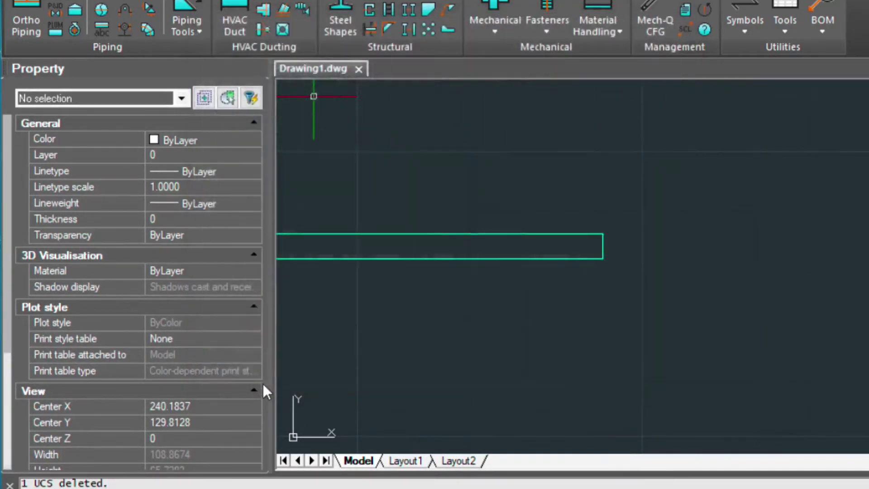
{"action": "left_click", "coordinate": [325, 244]}
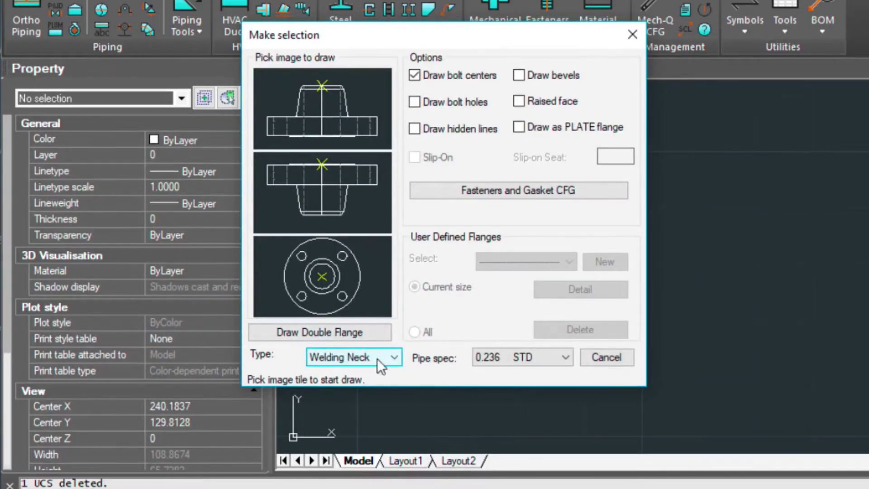
{"action": "left_click", "coordinate": [392, 356]}
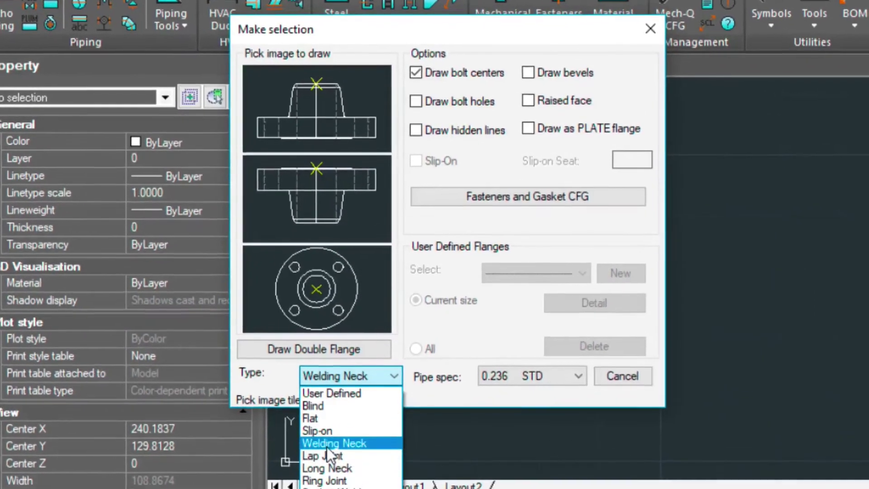
{"action": "left_click", "coordinate": [327, 446]}
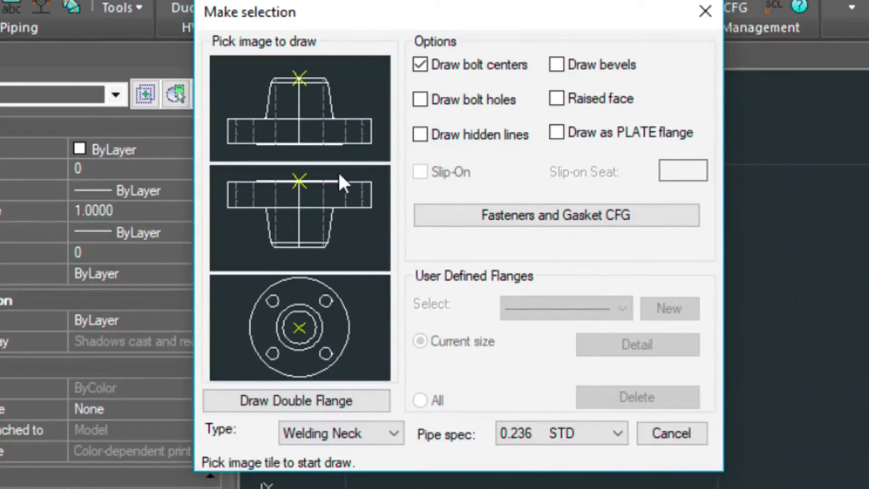
{"action": "left_click", "coordinate": [299, 77]}
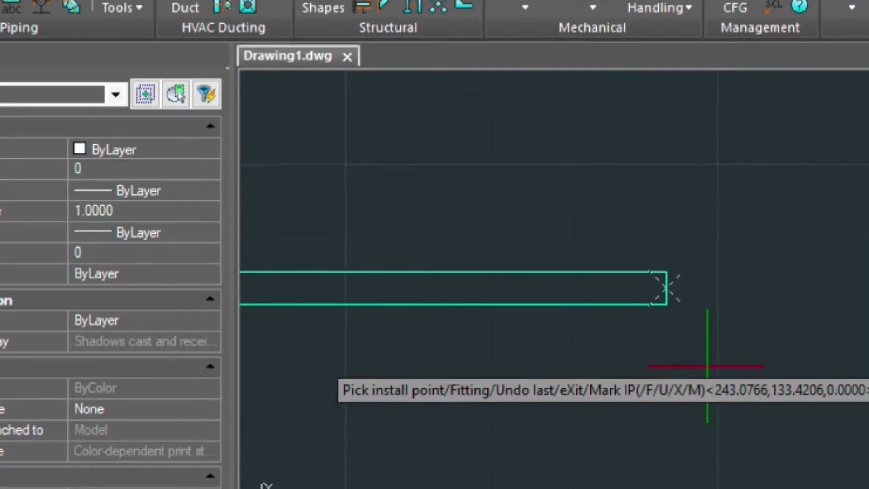
Insert the welding-neck flange at the horizontal pipe's open end and fix its rotation.
{"action": "key", "text": "Escape"}
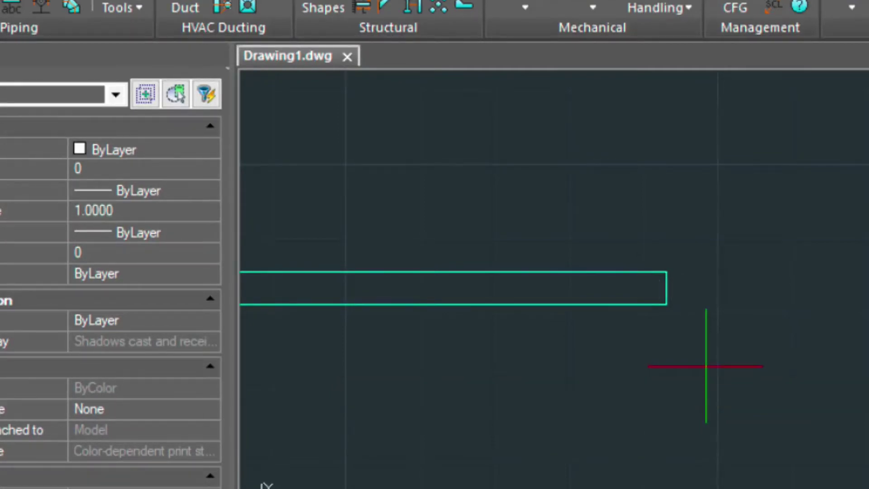
{"action": "left_click", "coordinate": [706, 366]}
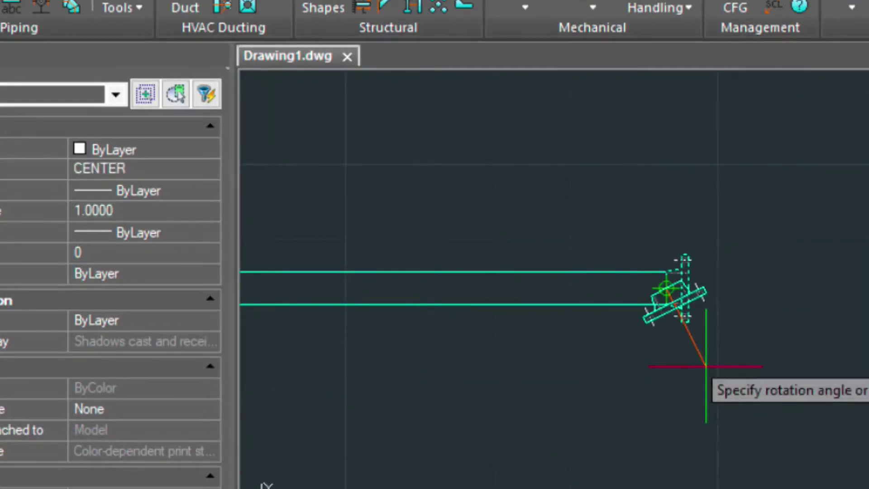
{"action": "left_click", "coordinate": [829, 284]}
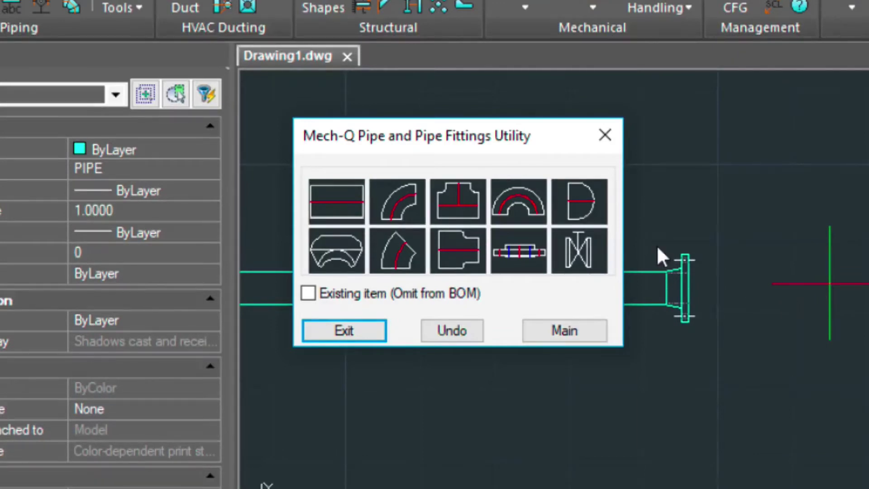
Give pump I4-02 a 4-inch, 150-rated suction end and save the design.
{"action": "key", "text": "Escape"}
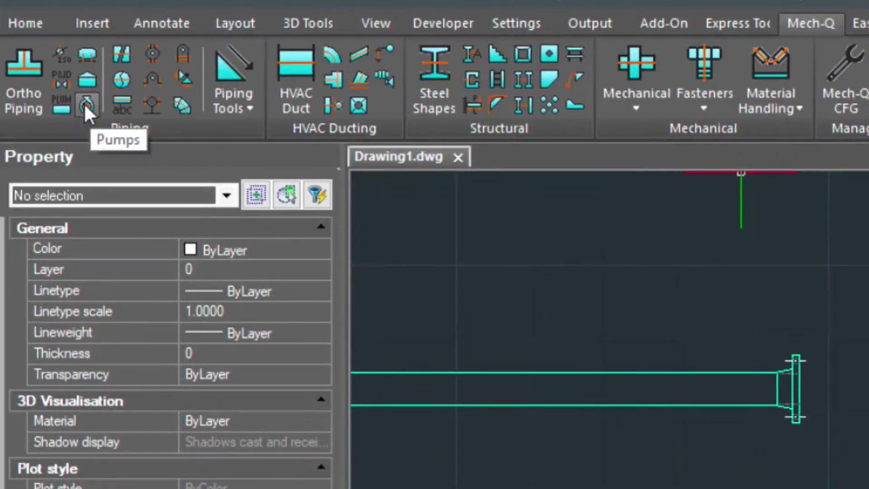
{"action": "left_click", "coordinate": [27, 52]}
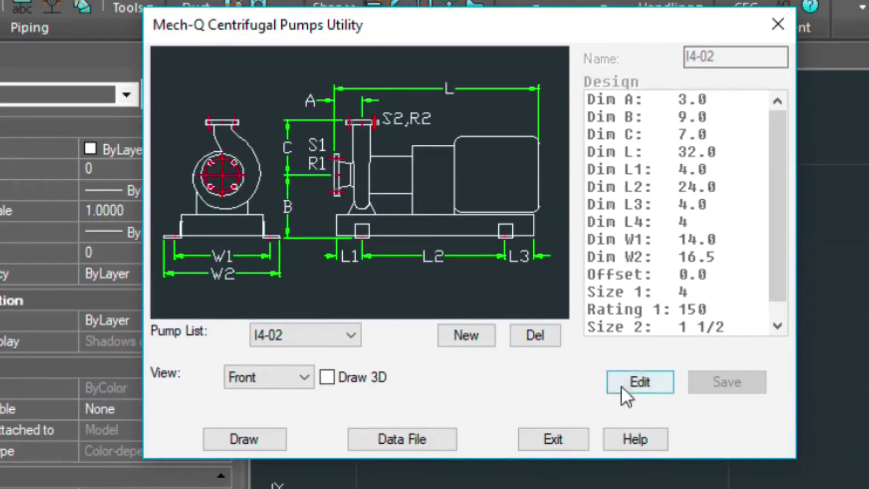
{"action": "left_click", "coordinate": [640, 385]}
{"action": "left_click", "coordinate": [782, 220]}
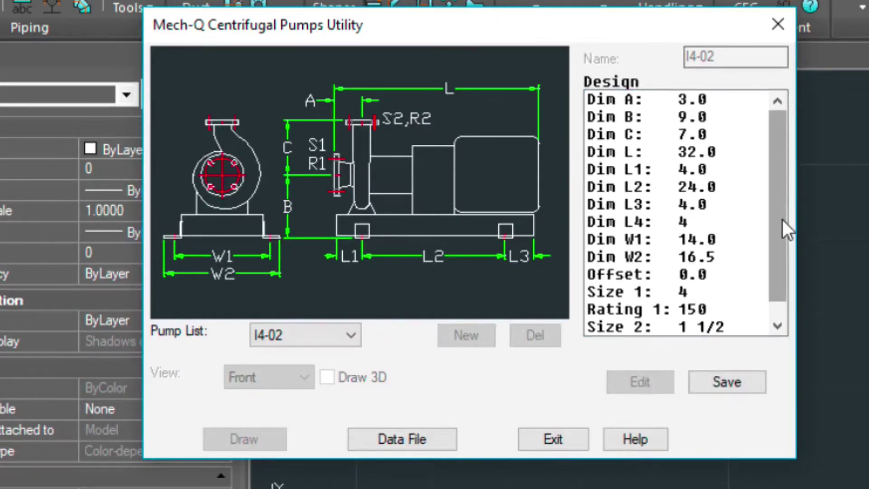
{"action": "double_click", "coordinate": [617, 290]}
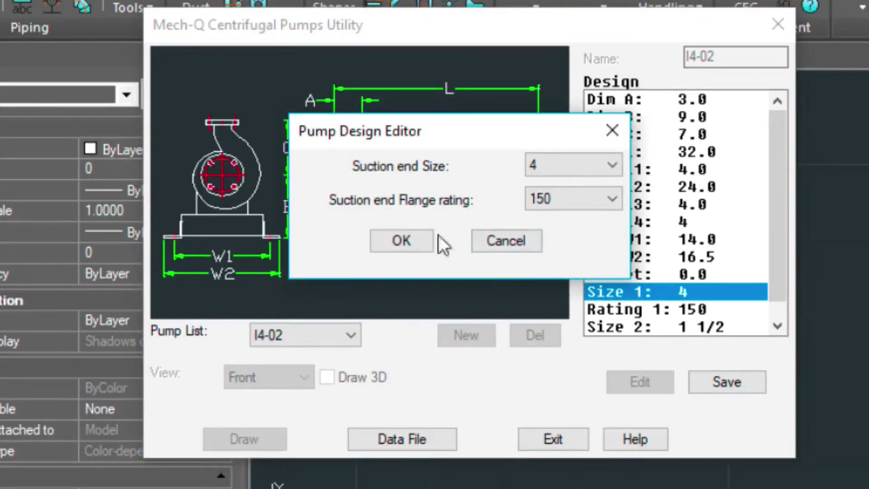
{"action": "left_click", "coordinate": [397, 241]}
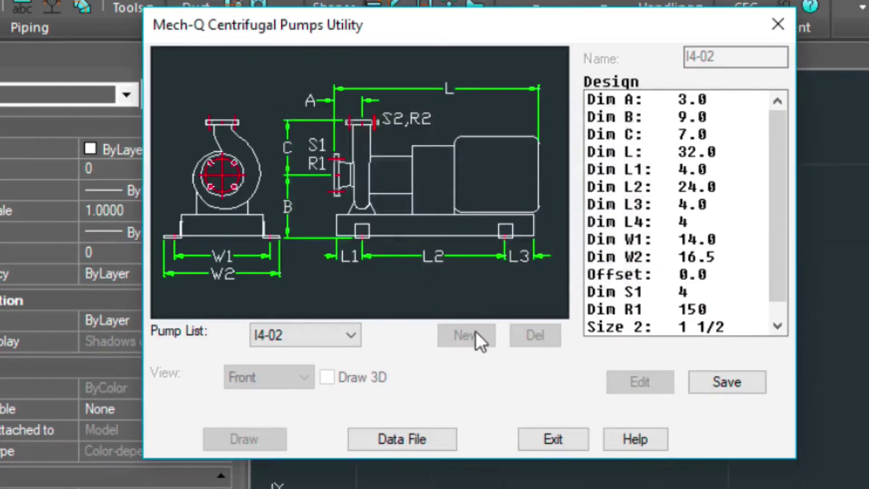
{"action": "left_click", "coordinate": [693, 381]}
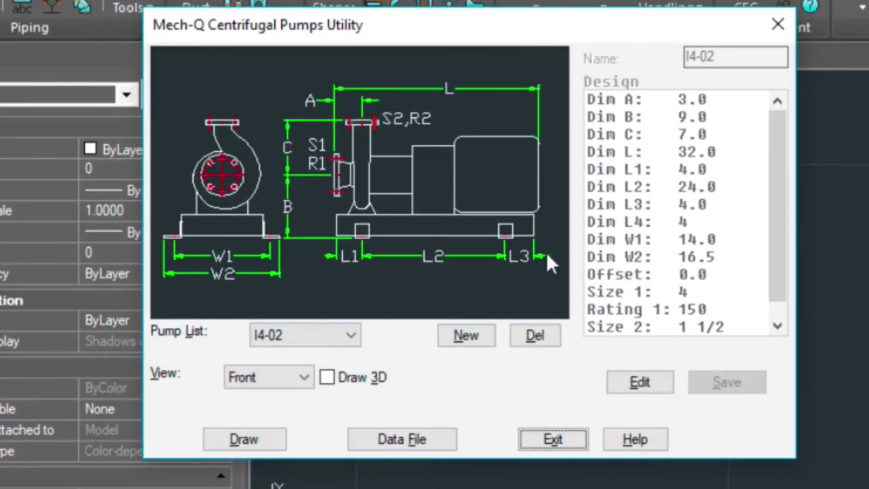
Choose the Plan view of pump I4-02 and send it to draw.
{"action": "left_click", "coordinate": [284, 368]}
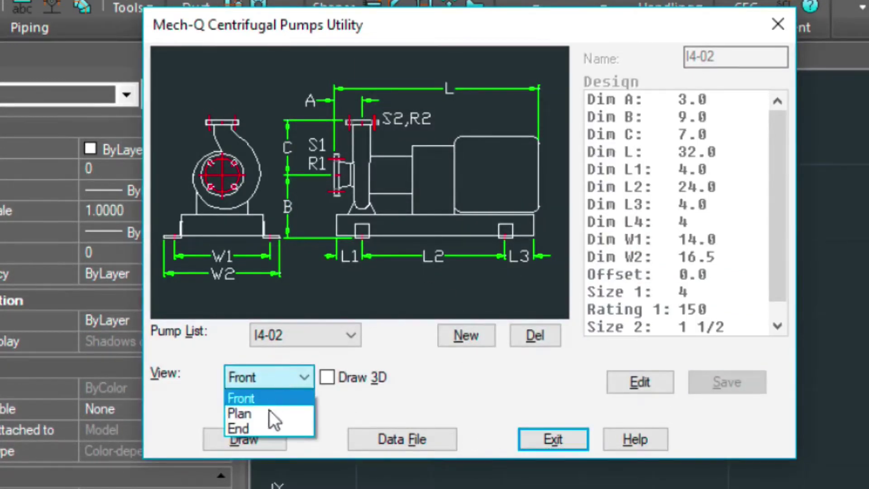
{"action": "left_click", "coordinate": [248, 412]}
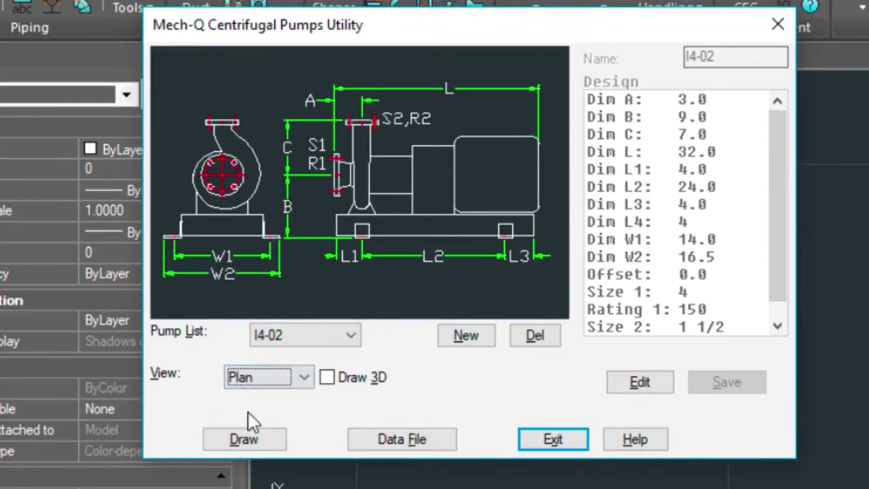
{"action": "left_click", "coordinate": [242, 441]}
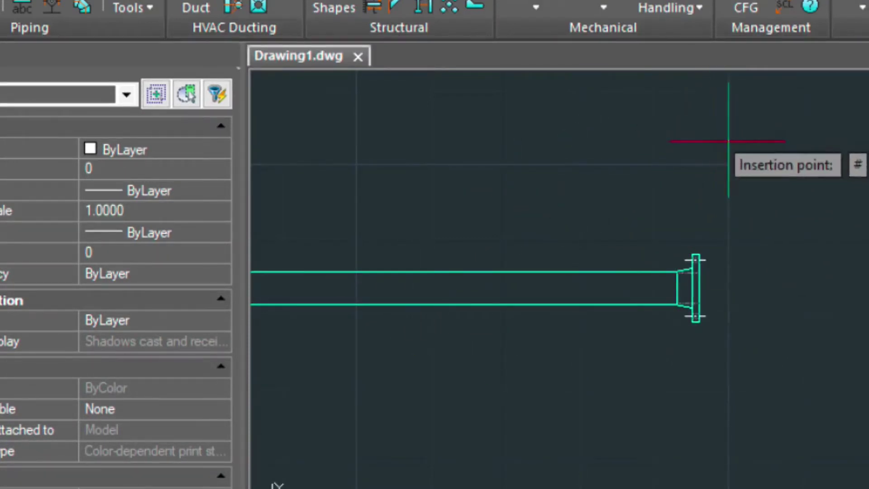
Insert pump I4-02's plan view above and right of the flanged pipe end at 0° rotation.
{"action": "left_click", "coordinate": [572, 158]}
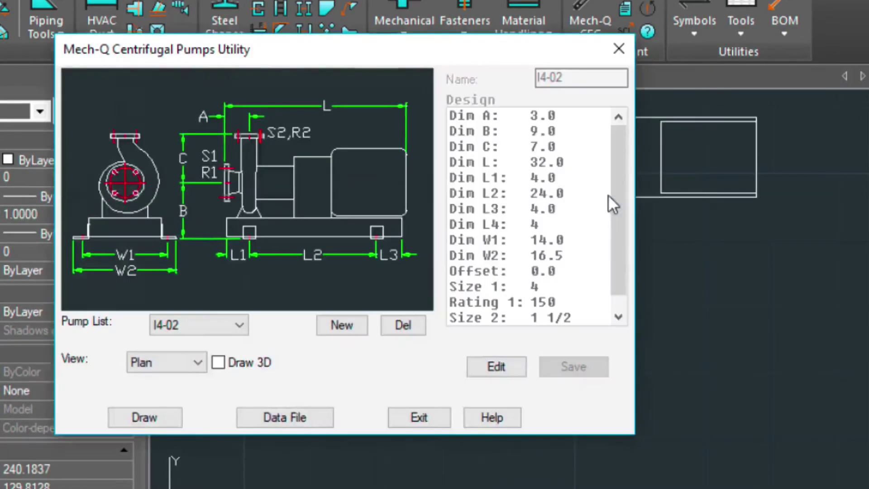
{"action": "left_click", "coordinate": [424, 415]}
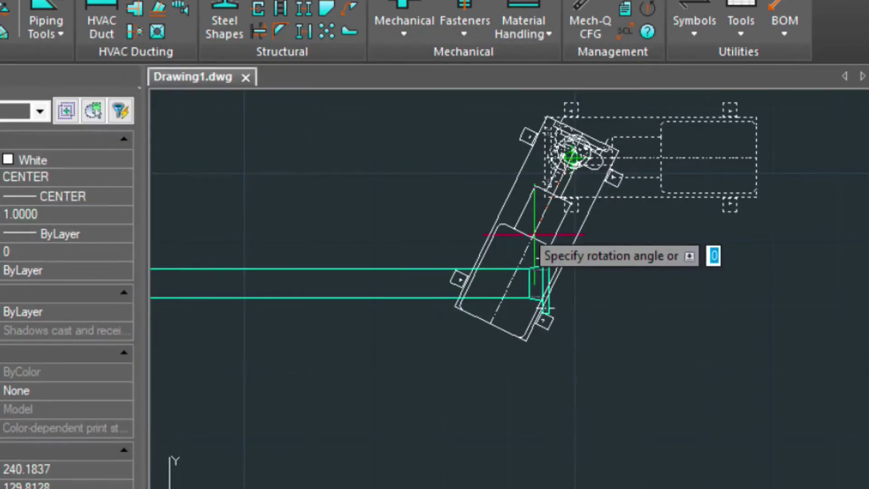
{"action": "left_click", "coordinate": [774, 156]}
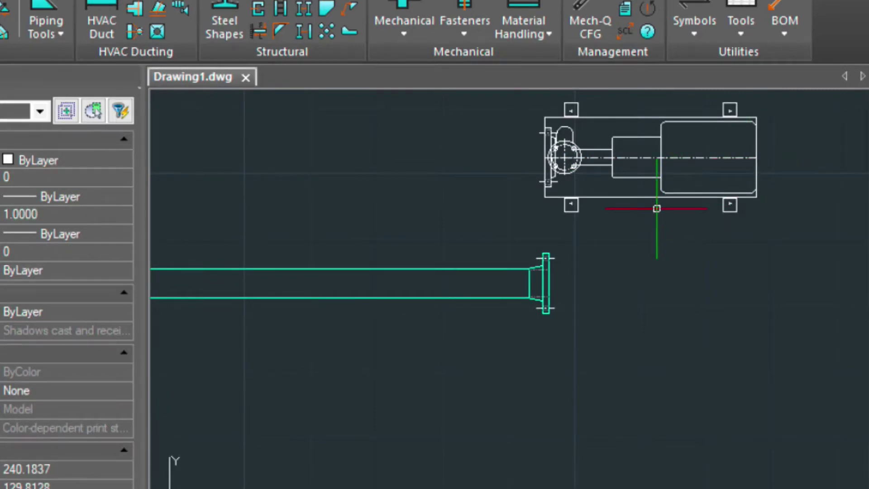
Move the pump (previous selection) so its suction flange midpoint meets the pipe flange's midpoint.
{"action": "type", "text": "M"}
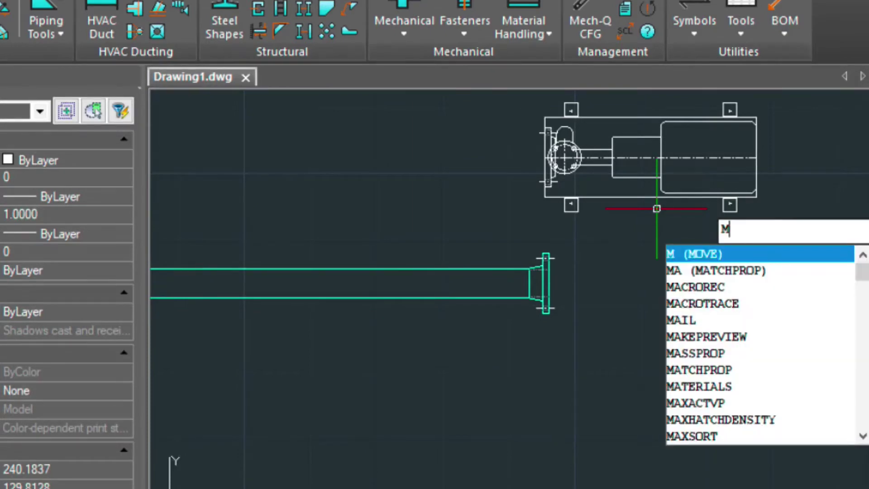
{"action": "key", "text": "Return"}
{"action": "type", "text": "p"}
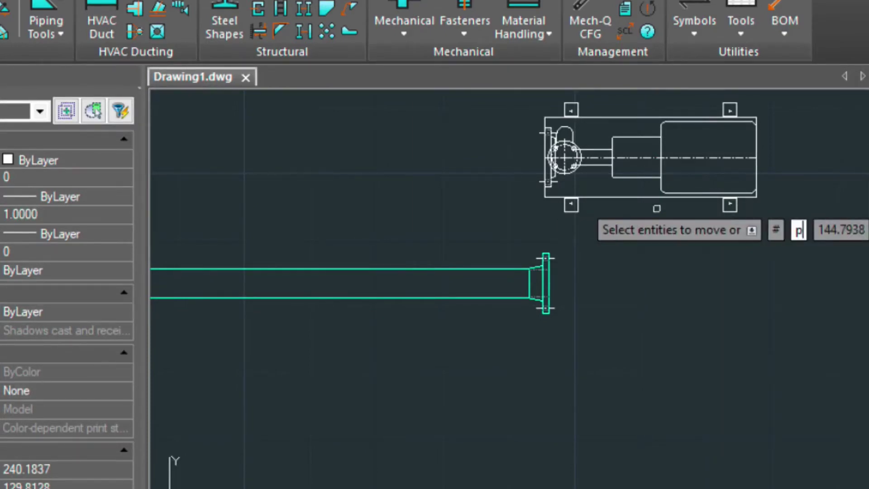
{"action": "key", "text": "Return"}
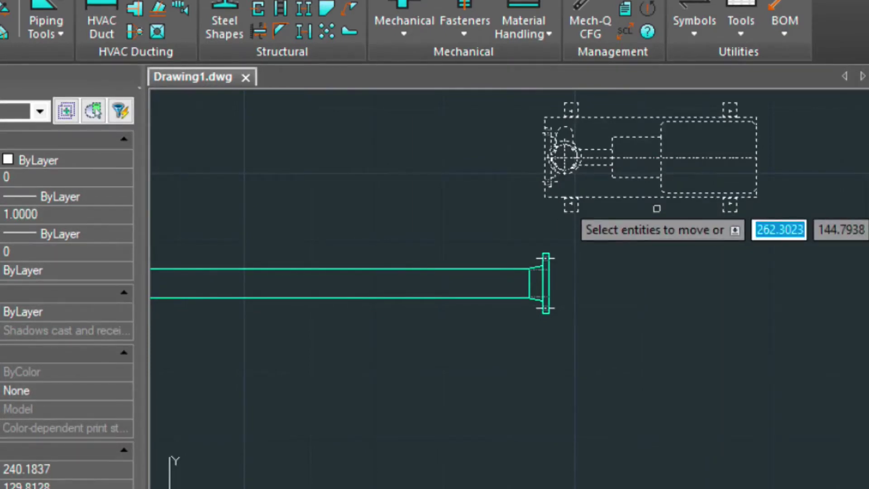
{"action": "key", "text": "Return"}
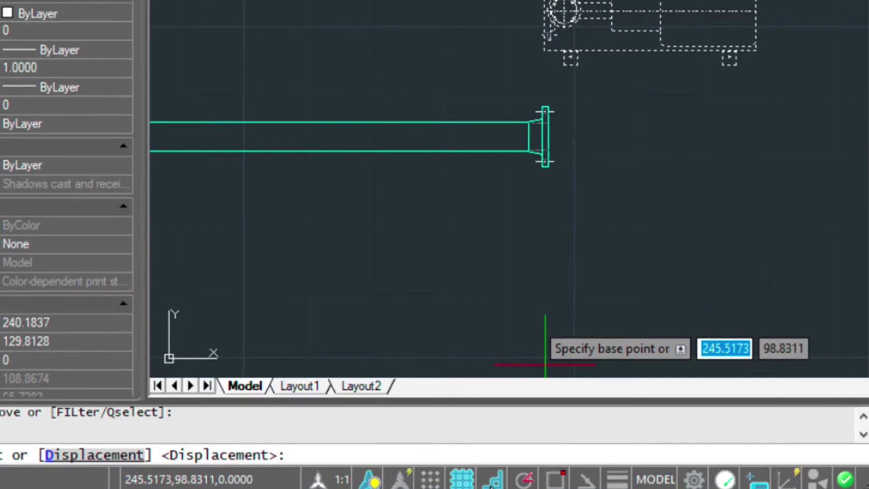
{"action": "right_click", "coordinate": [554, 479]}
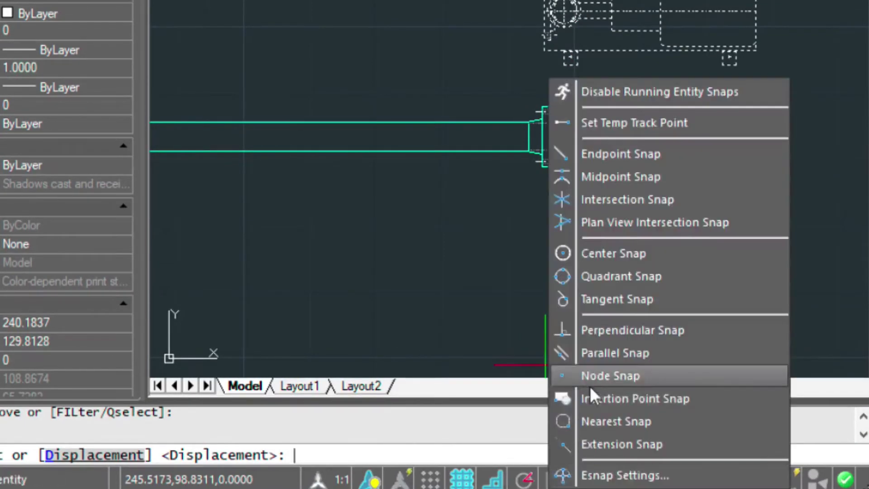
{"action": "left_click", "coordinate": [589, 177]}
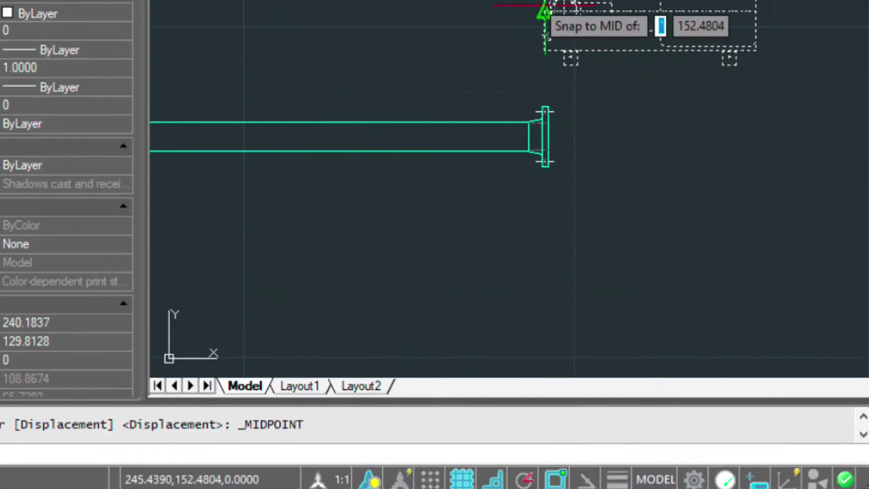
{"action": "left_click", "coordinate": [544, 11]}
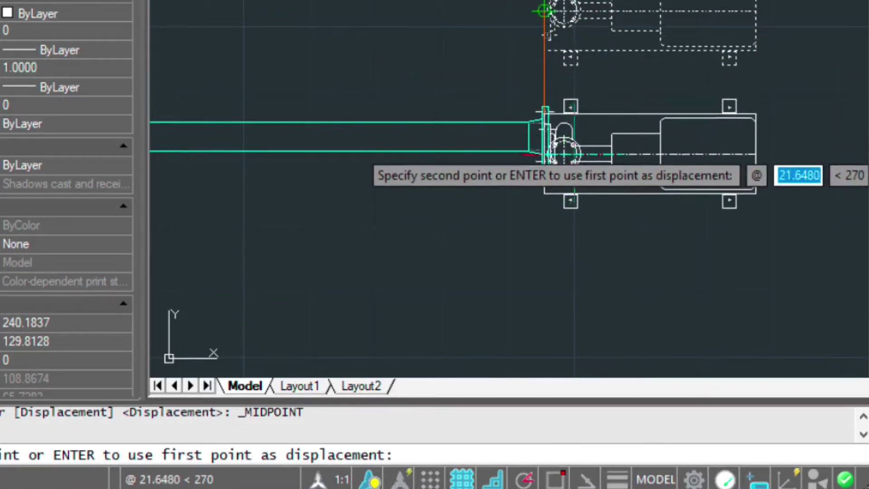
{"action": "left_click", "coordinate": [555, 479]}
{"action": "right_click", "coordinate": [554, 479]}
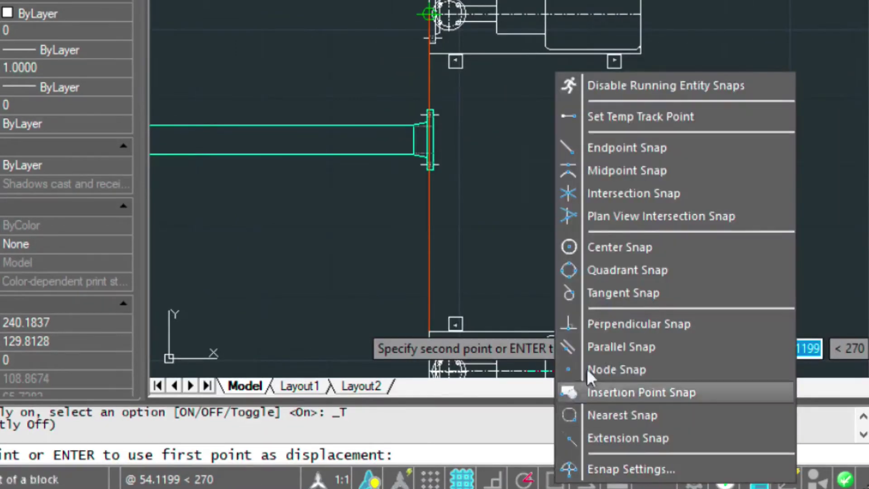
{"action": "left_click", "coordinate": [592, 170]}
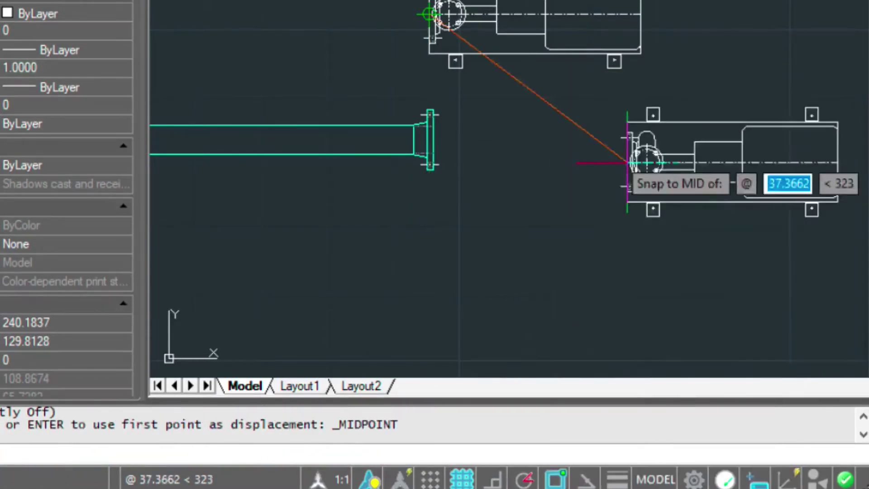
{"action": "left_click", "coordinate": [433, 141]}
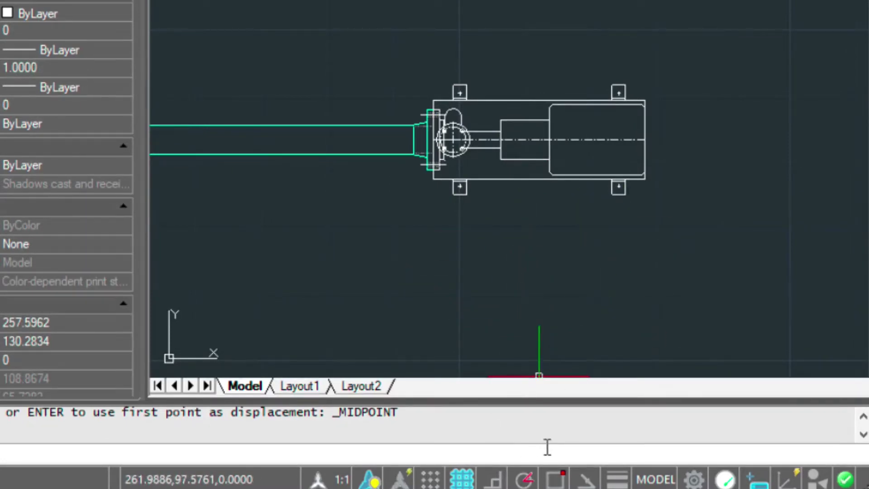
Enable Endpoint and Midpoint running entity snaps in Esnap Settings.
{"action": "right_click", "coordinate": [559, 482]}
{"action": "left_click", "coordinate": [578, 467]}
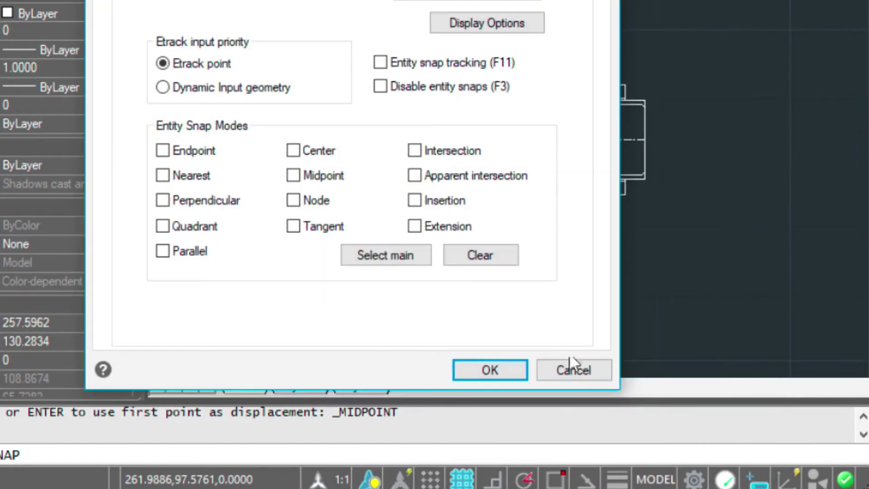
{"action": "left_click", "coordinate": [164, 151]}
{"action": "left_click", "coordinate": [297, 176]}
{"action": "left_click", "coordinate": [485, 370]}
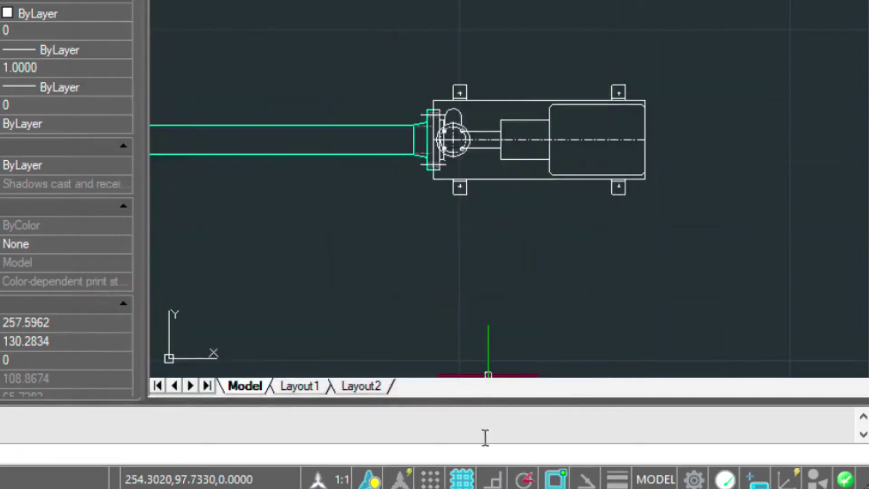
Turn on Ortho and reframe the view on the pipe end and pump.
{"action": "left_click", "coordinate": [494, 482]}
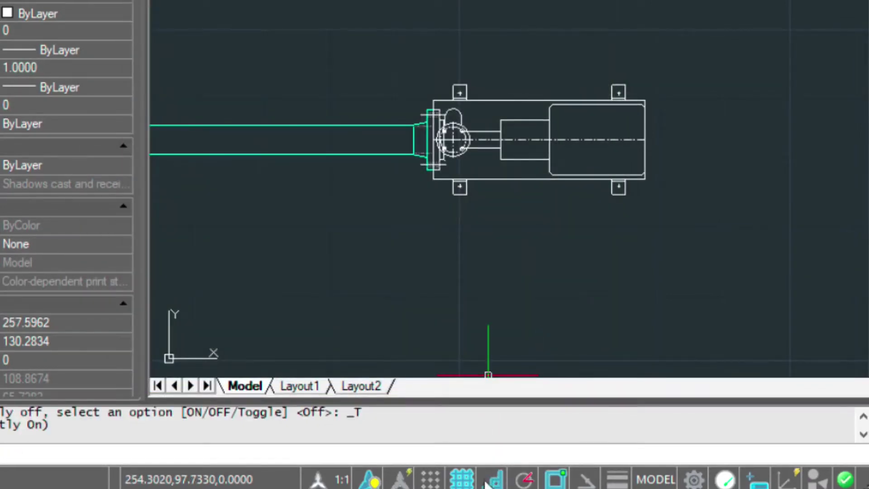
{"action": "scroll", "coordinate": [391, 195], "scroll_direction": "down", "scroll_amount": 4}
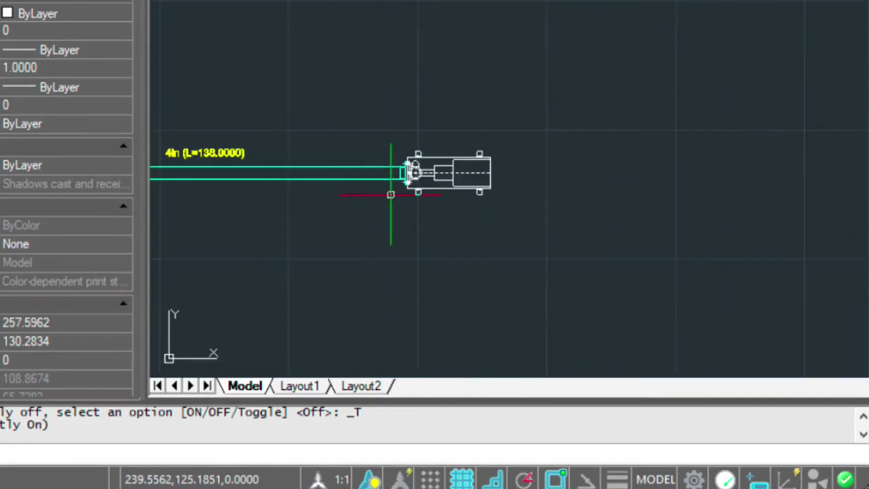
{"action": "mouse_move", "coordinate": [307, 181]}
{"action": "middle_mouse_down"}
{"action": "mouse_move", "coordinate": [384, 155]}
{"action": "mouse_move", "coordinate": [455, 165]}
{"action": "mouse_move", "coordinate": [426, 158]}
{"action": "middle_mouse_up"}
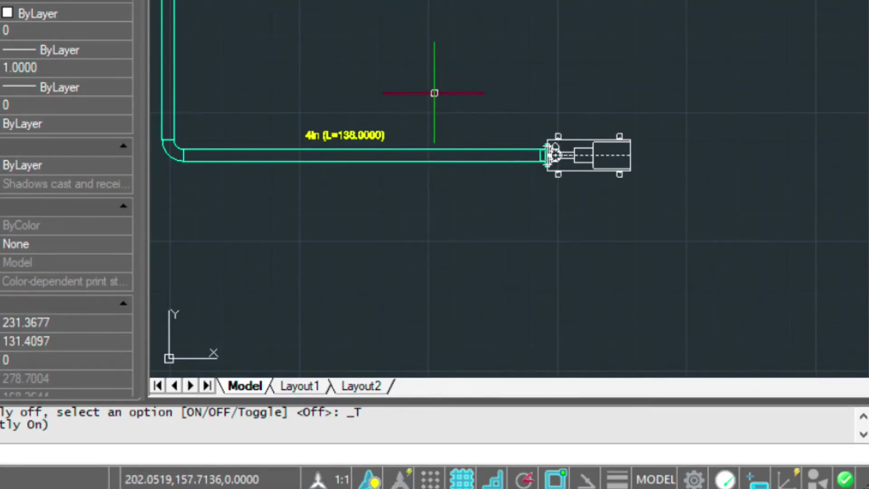
{"action": "scroll", "coordinate": [436, 97], "scroll_direction": "up", "scroll_amount": 4}
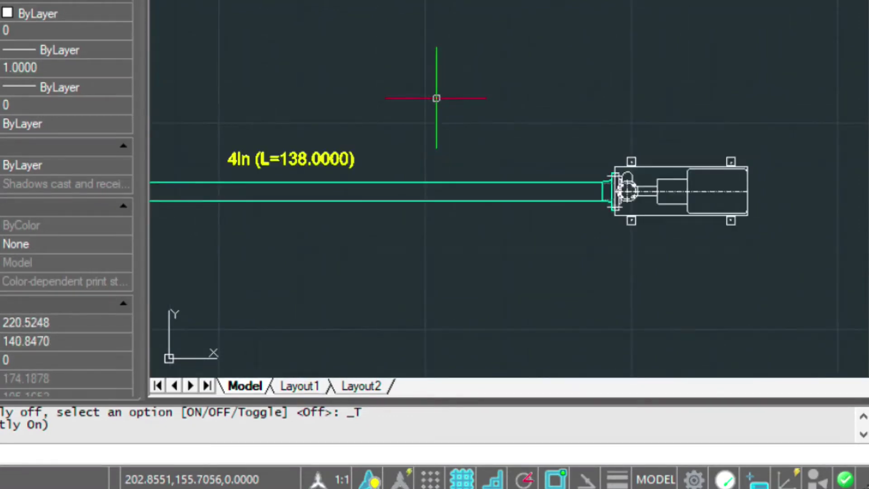
{"action": "mouse_move", "coordinate": [457, 146]}
{"action": "middle_mouse_down"}
{"action": "mouse_move", "coordinate": [439, 18]}
{"action": "mouse_move", "coordinate": [415, 64]}
{"action": "middle_mouse_up"}
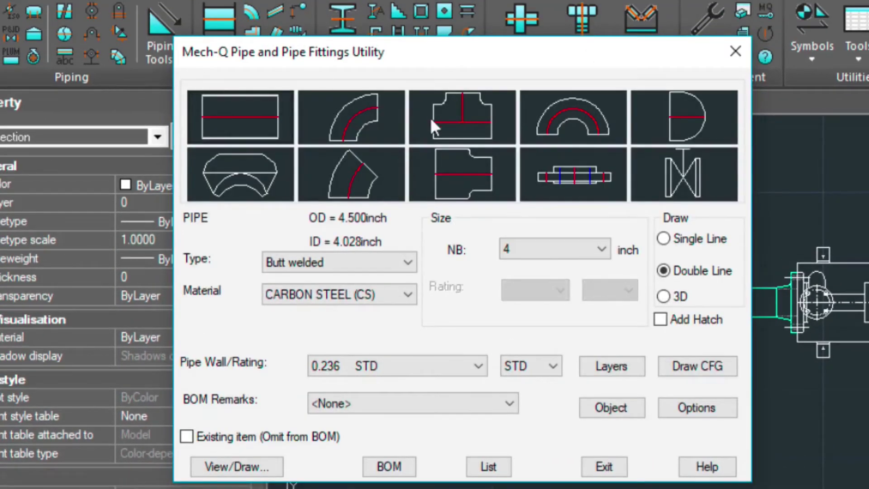
Pick the 4-inch 90° elbow fitting and bring up its view choices at 90.00 angle.
{"action": "left_click", "coordinate": [373, 117]}
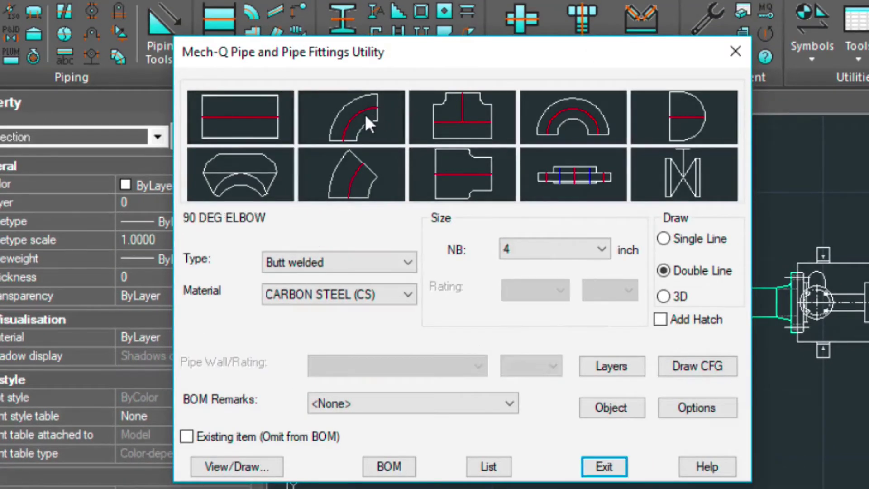
{"action": "left_click", "coordinate": [227, 467]}
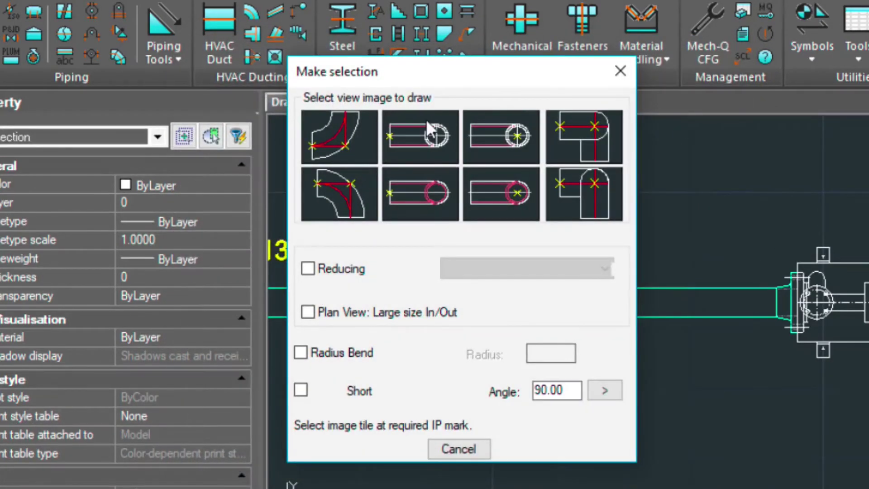
Place the chosen 90° elbow view on the pipe, ignoring the flange-expected warning.
{"action": "left_click", "coordinate": [390, 134]}
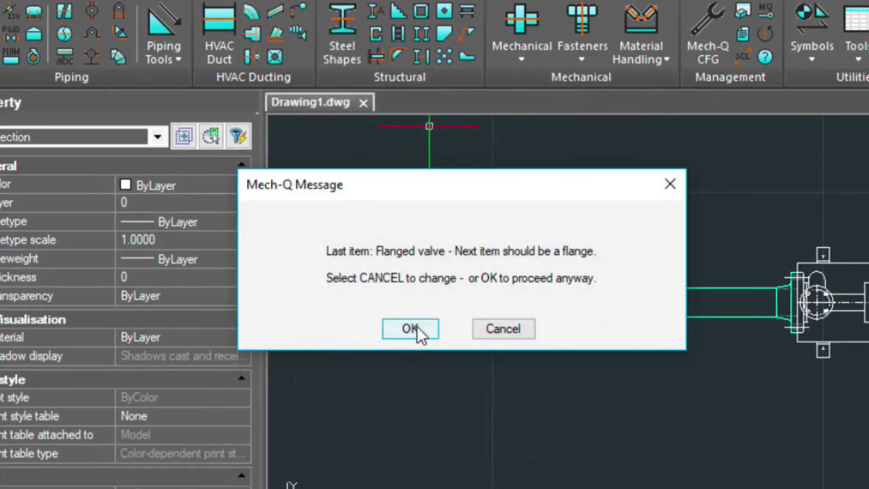
{"action": "left_click", "coordinate": [412, 328]}
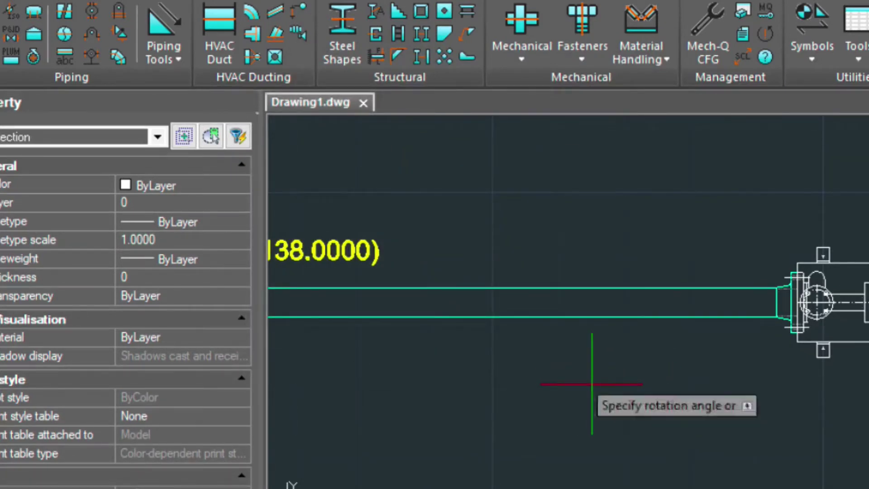
{"action": "left_click", "coordinate": [599, 476]}
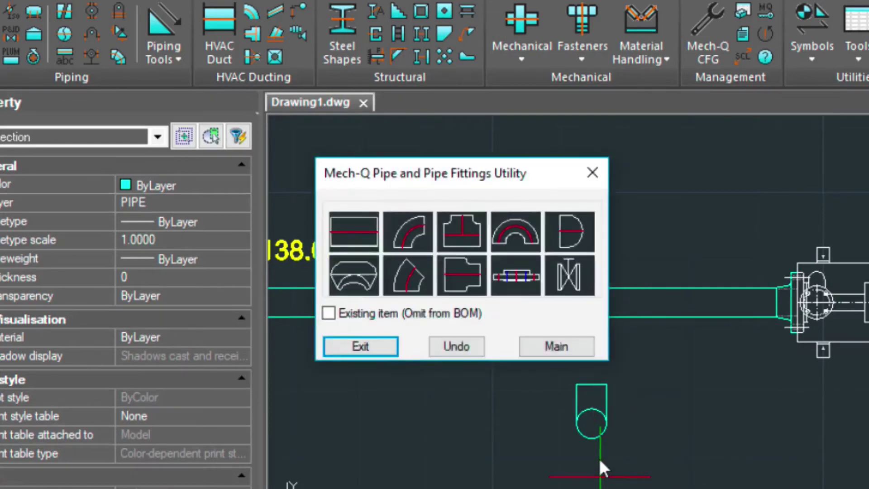
Draw a plain vertical 4-inch pipe across the main run, labelled 4in (L=31.5307).
{"action": "left_click", "coordinate": [354, 232]}
{"action": "left_click", "coordinate": [272, 174]}
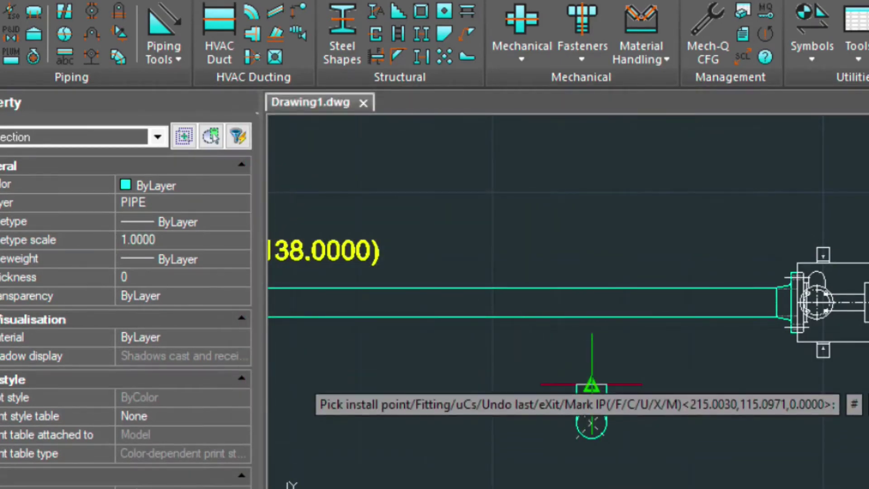
{"action": "left_click", "coordinate": [591, 385]}
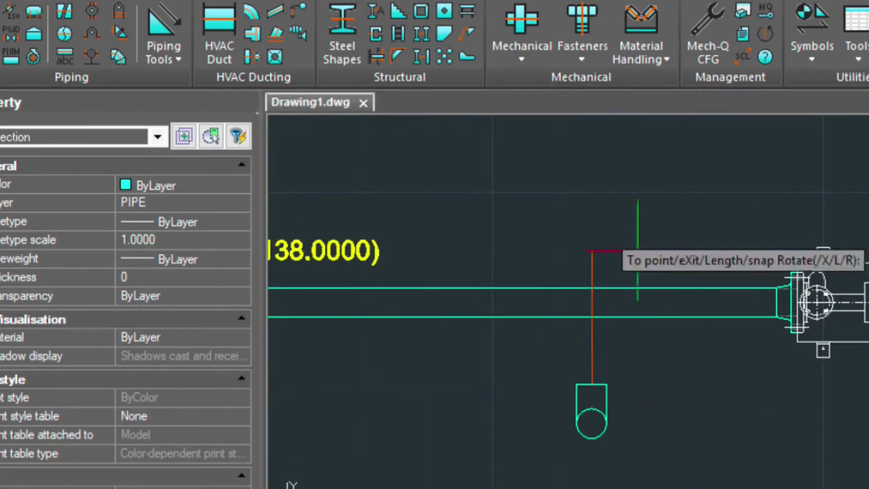
{"action": "left_click", "coordinate": [595, 160]}
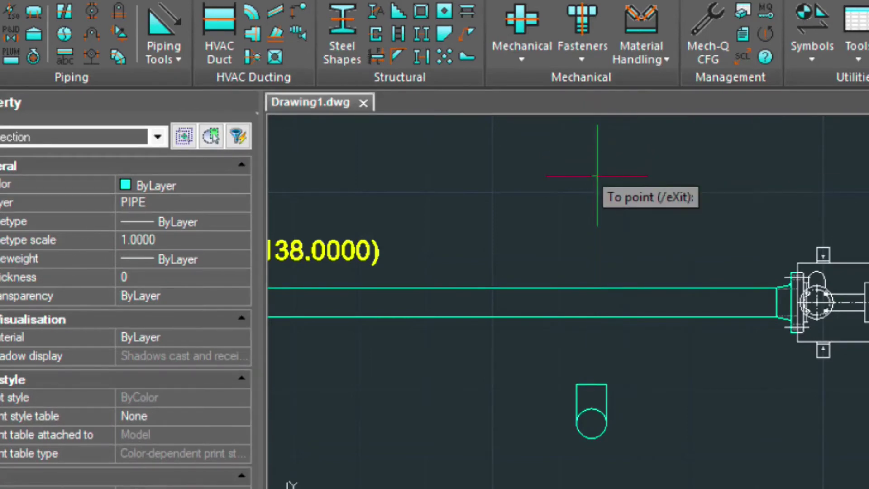
{"action": "key", "text": "Return"}
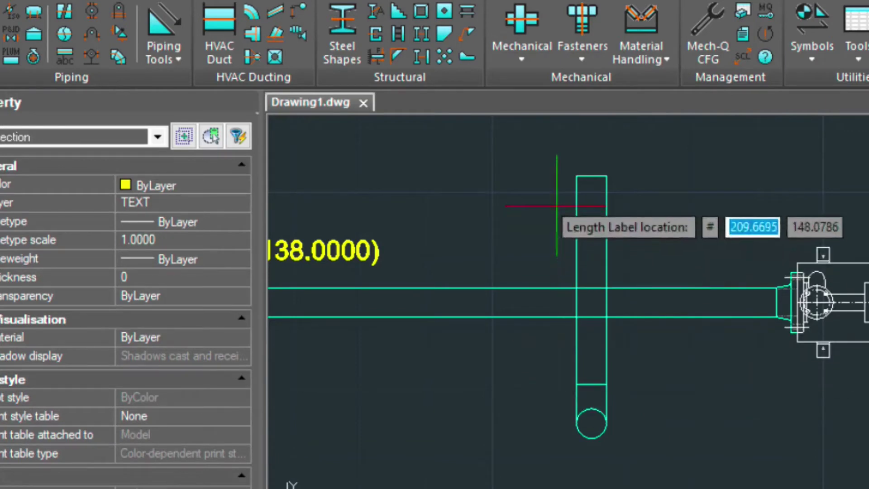
{"action": "left_click", "coordinate": [562, 245]}
{"action": "key", "text": "Return"}
{"action": "left_click", "coordinate": [379, 346]}
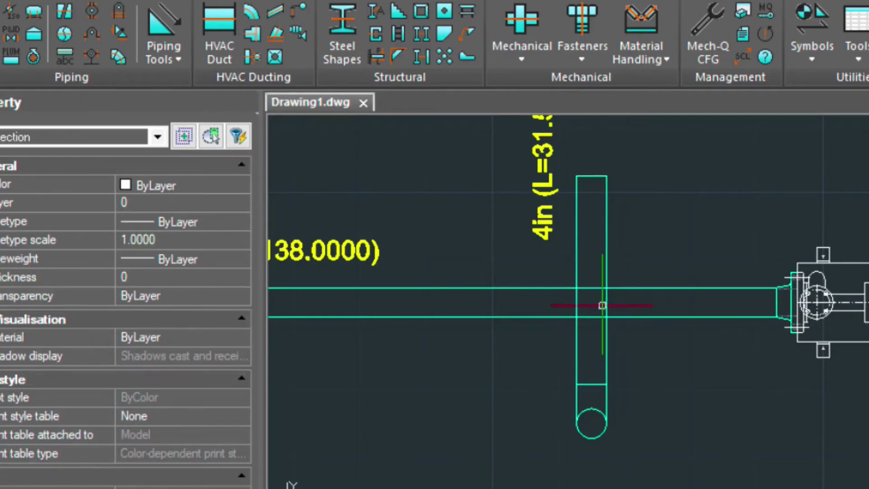
Set the PICKSTYLE system variable to 0.
{"action": "type", "text": "PI"}
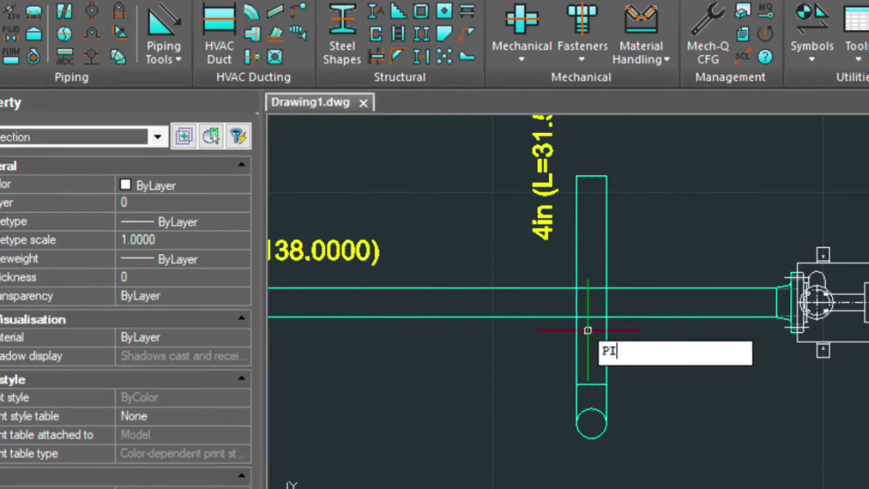
{"action": "type", "text": "CKSTYLE"}
{"action": "key", "text": "Return"}
{"action": "type", "text": "0"}
{"action": "key", "text": "Return"}
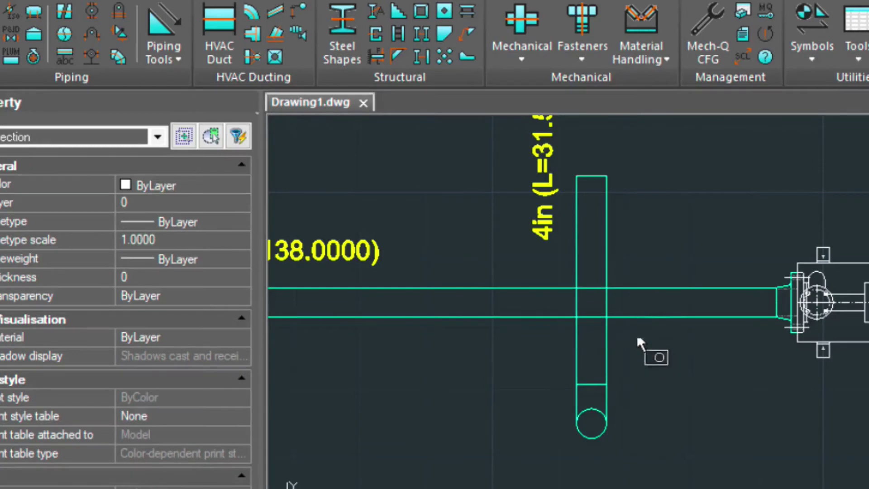
Trim the main pipe's upper and lower lines inside the vertical branch pipe.
{"action": "left_click_drag", "start_coordinate": [632, 328], "coordinate": [561, 270]}
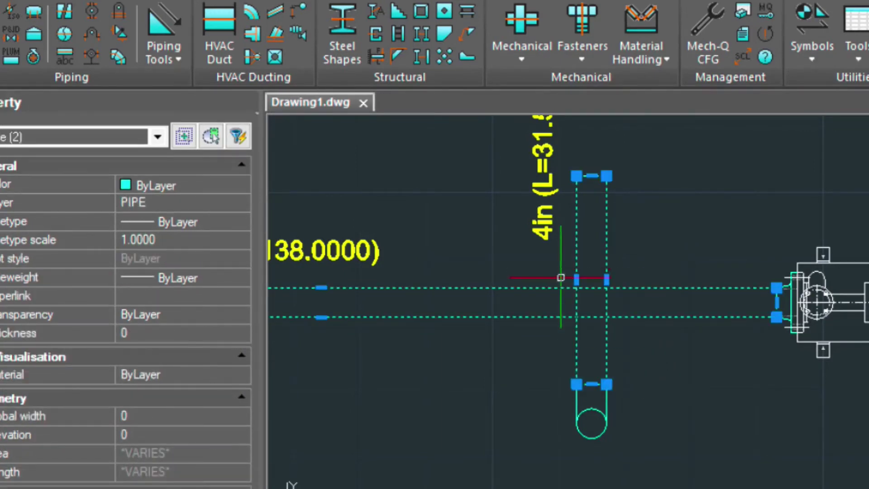
{"action": "type", "text": "tr"}
{"action": "key", "text": "Return"}
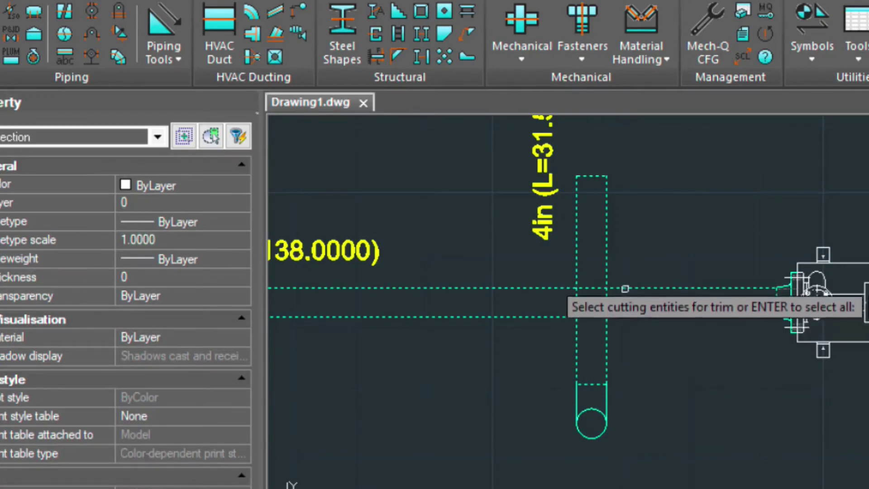
{"action": "key", "text": "Return"}
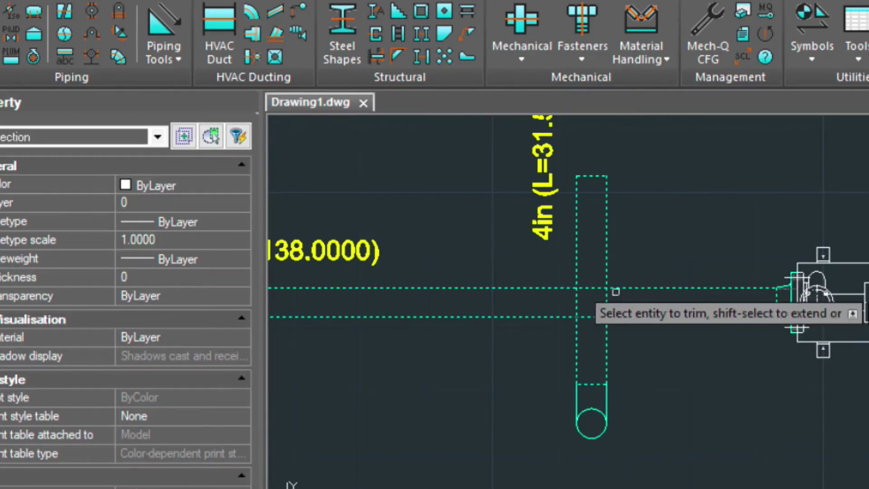
{"action": "left_click", "coordinate": [590, 289]}
{"action": "left_click", "coordinate": [591, 315]}
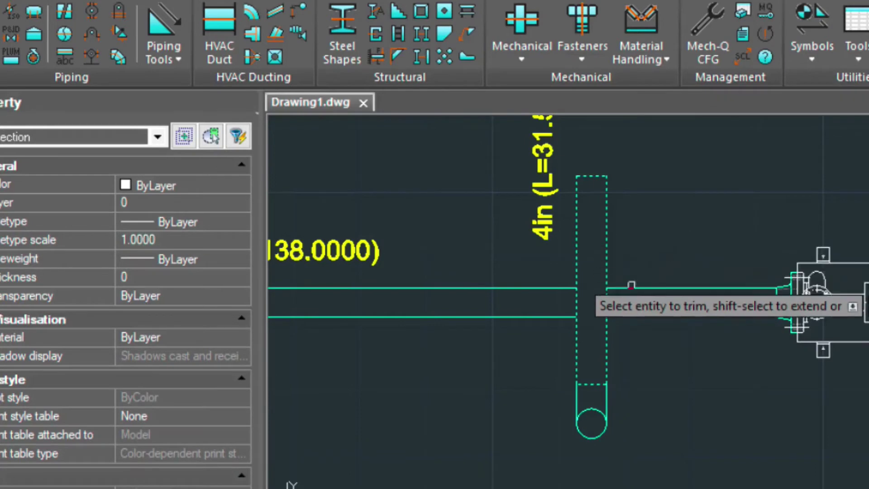
{"action": "key", "text": "Escape"}
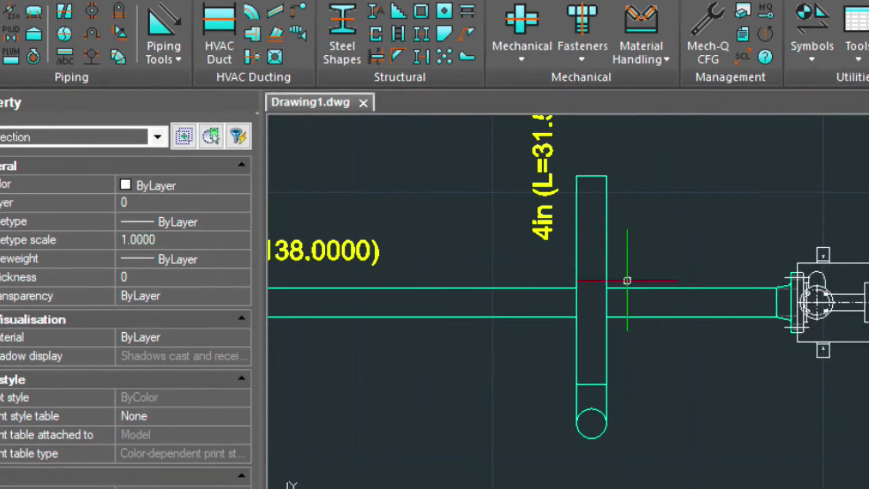
Reset PICKSTYLE and recentre the view on the pipes.
{"action": "type", "text": "PICK"}
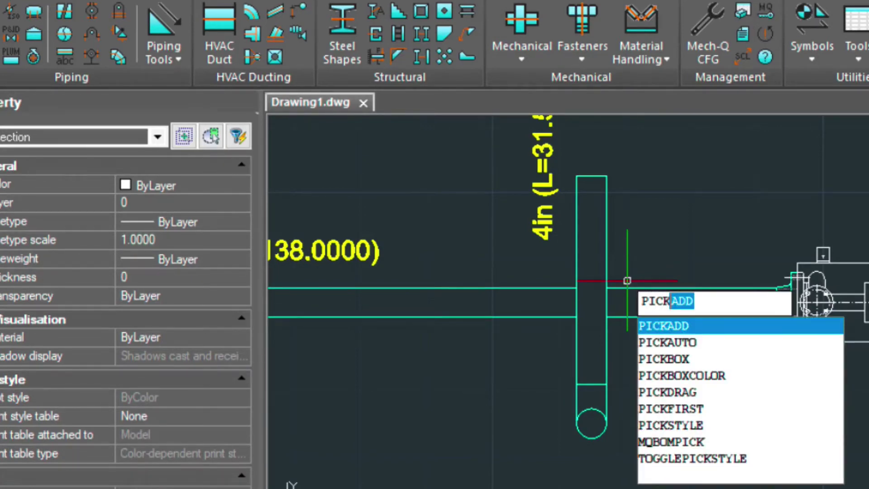
{"action": "key", "text": "Down"}
{"action": "key", "text": "Down"}
{"action": "key", "text": "Down"}
{"action": "key", "text": "Down"}
{"action": "key", "text": "Down"}
{"action": "key", "text": "Down"}
{"action": "key", "text": "Return"}
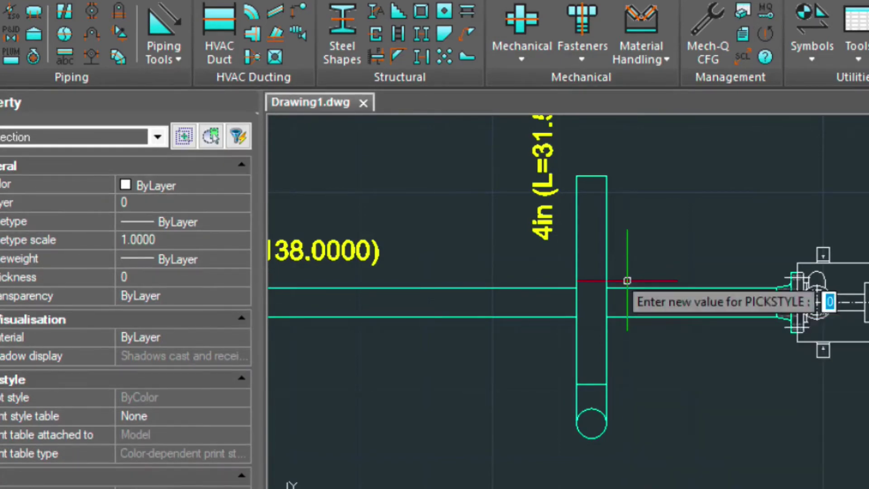
{"action": "key", "text": "Return"}
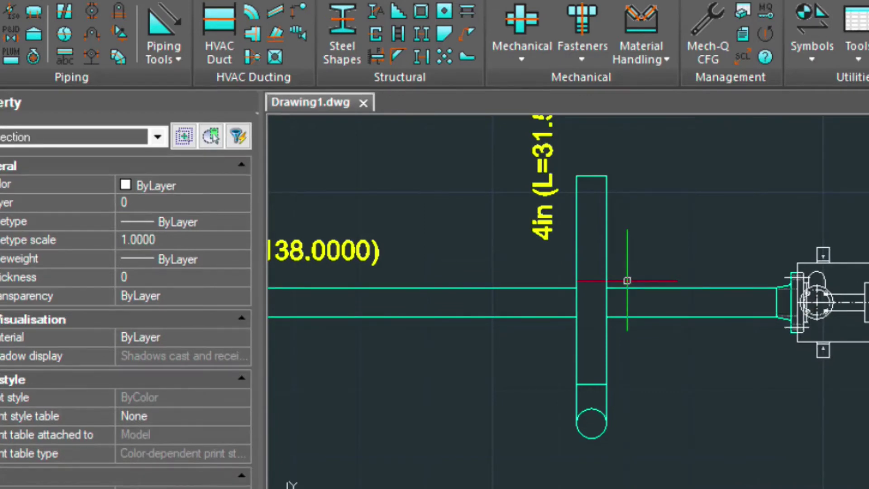
{"action": "scroll", "coordinate": [733, 272], "scroll_direction": "down", "scroll_amount": 2}
{"action": "middle_click_drag", "start_coordinate": [732, 271], "coordinate": [706, 263]}
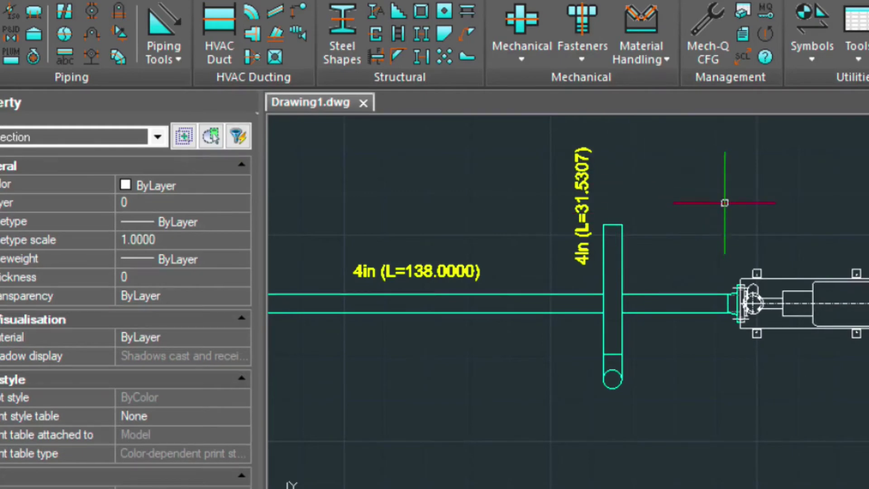
Cap the vertical pipe's top with a 4-inch class 150 welding-neck flange in side view.
{"action": "double_click", "coordinate": [285, 303]}
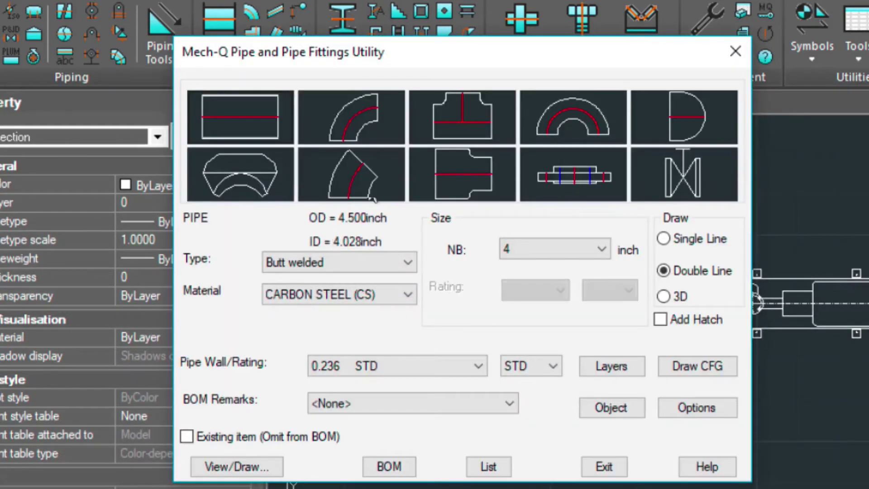
{"action": "left_click", "coordinate": [578, 171]}
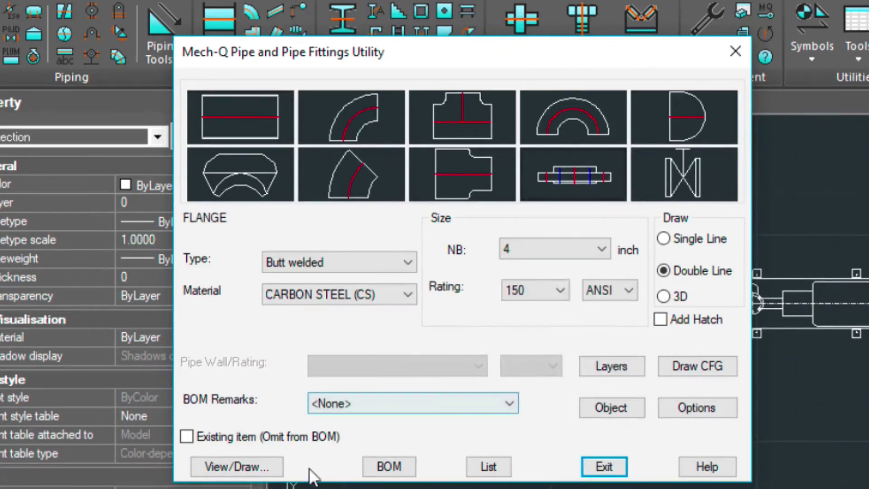
{"action": "left_click", "coordinate": [263, 471]}
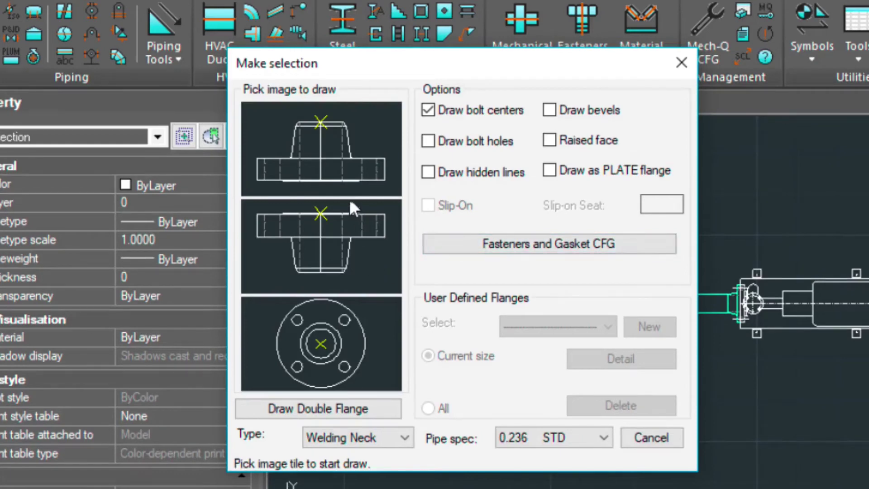
{"action": "left_click", "coordinate": [321, 126]}
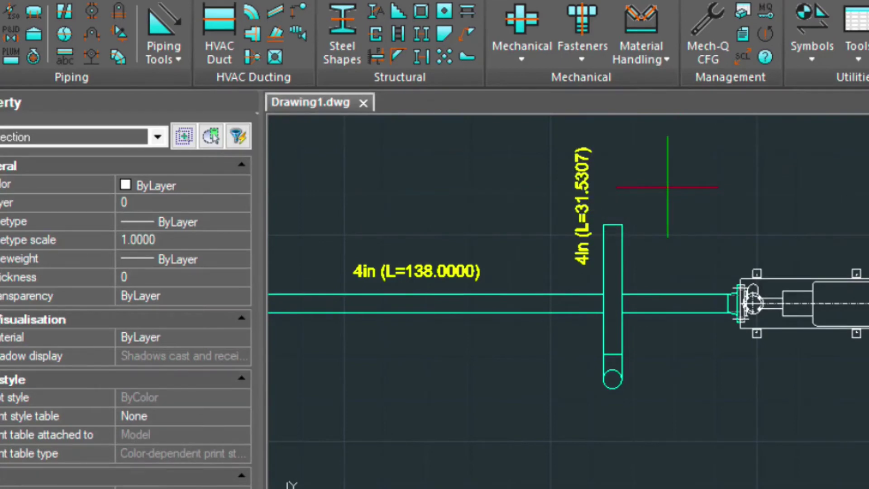
{"action": "left_click", "coordinate": [613, 225]}
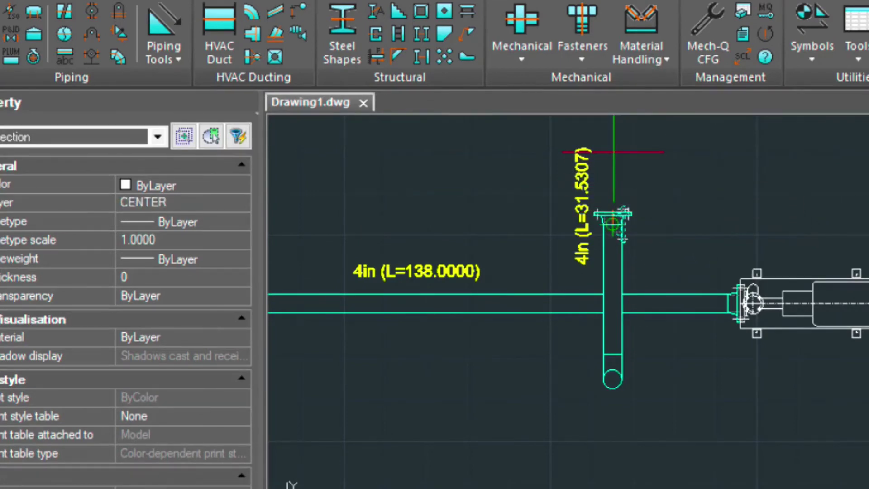
{"action": "left_click", "coordinate": [614, 152]}
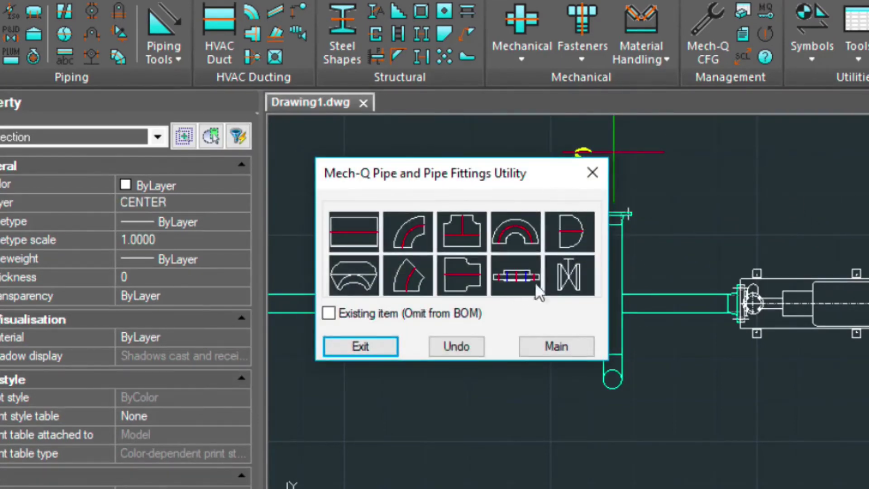
Insert a side-view gate valve atop the branch flange with its operator pointing right.
{"action": "left_click", "coordinate": [564, 267]}
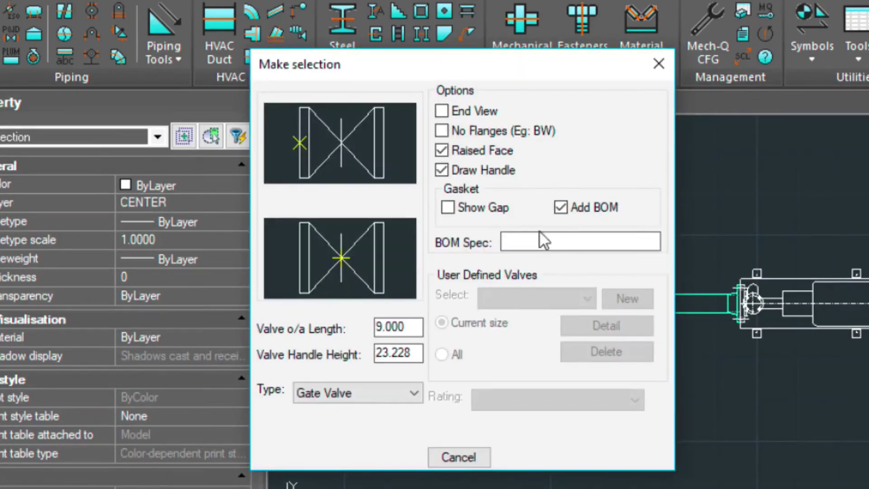
{"action": "left_click", "coordinate": [299, 135]}
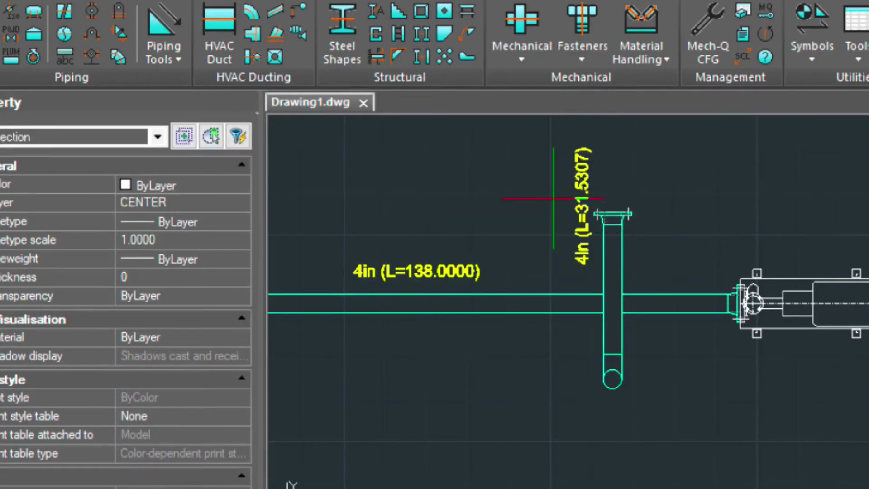
{"action": "left_click", "coordinate": [612, 215]}
{"action": "left_click", "coordinate": [618, 130]}
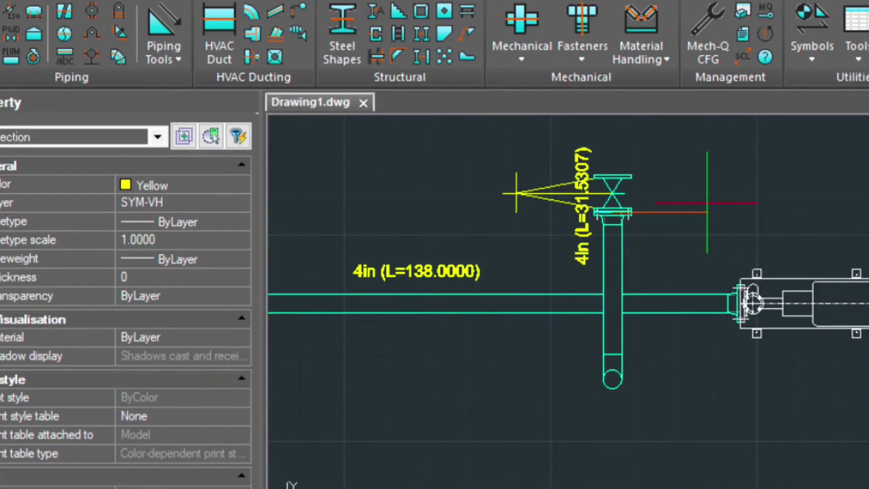
{"action": "left_click", "coordinate": [707, 203]}
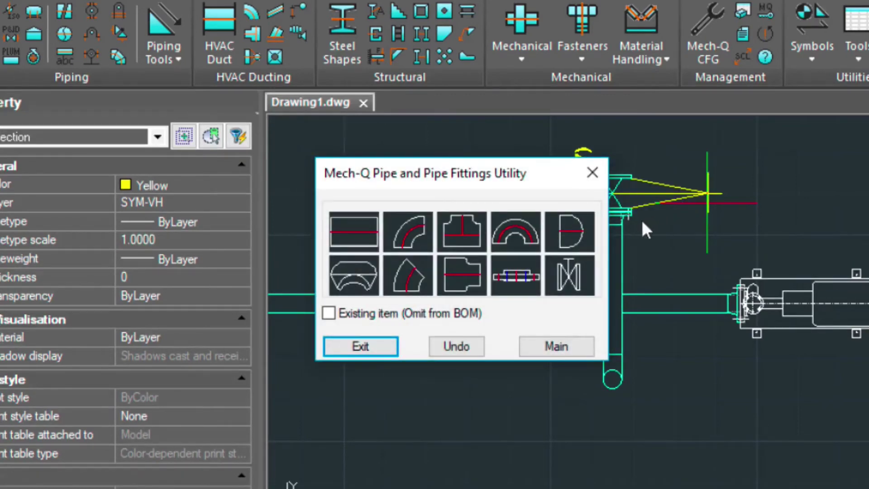
Add a second side-view welding-neck flange on top of the gate valve.
{"action": "left_click_drag", "start_coordinate": [541, 172], "coordinate": [419, 155]}
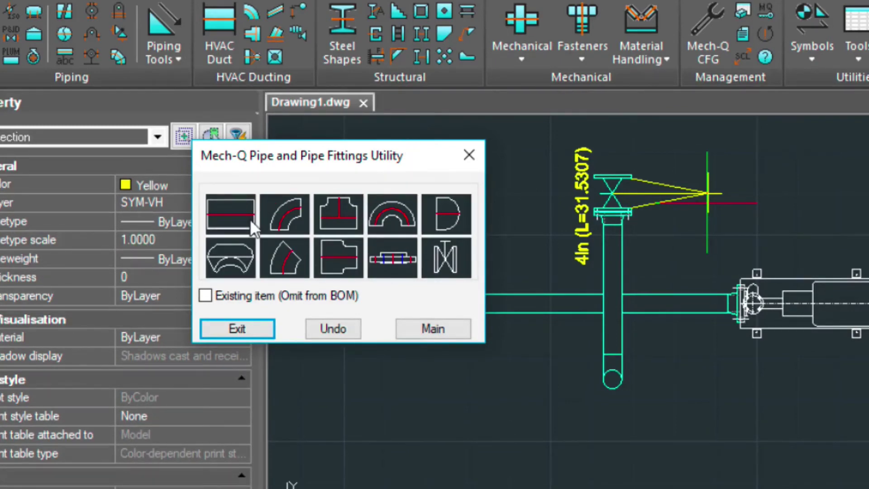
{"action": "left_click", "coordinate": [391, 251]}
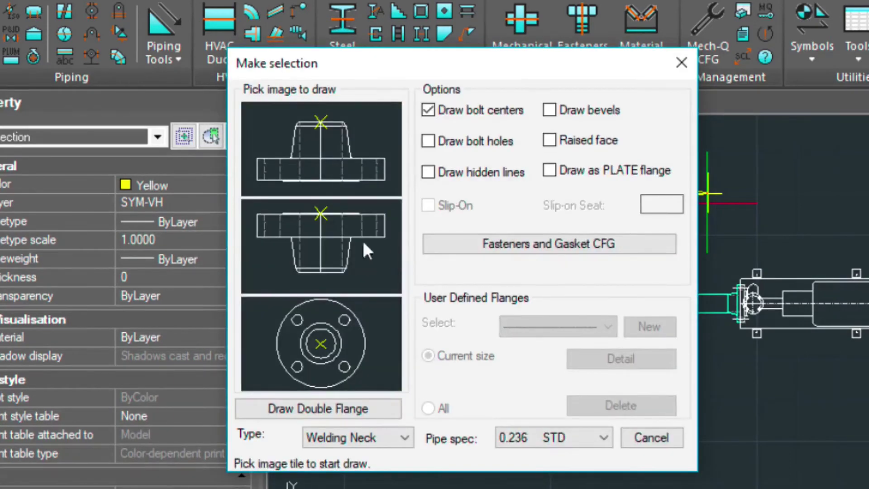
{"action": "left_click", "coordinate": [324, 216]}
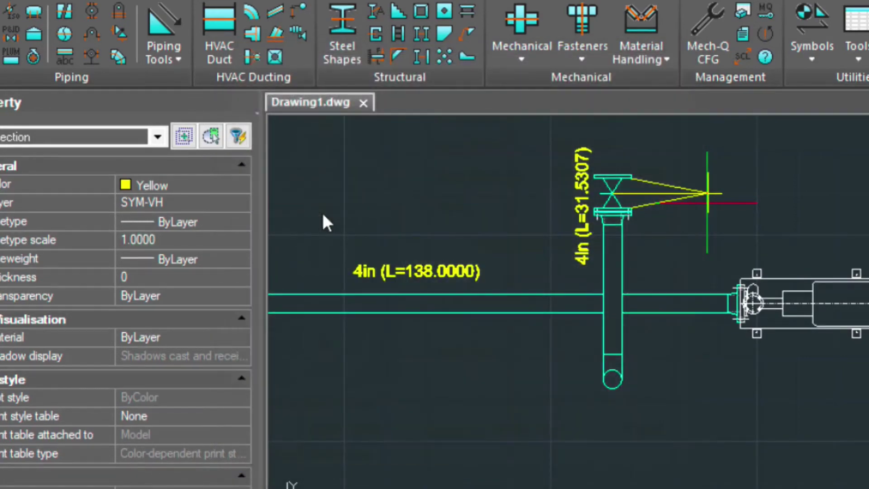
{"action": "key", "text": "Return"}
Draw a square-ended 4-inch straight pipe running upward from the valve's top flange.
{"action": "left_click", "coordinate": [707, 202]}
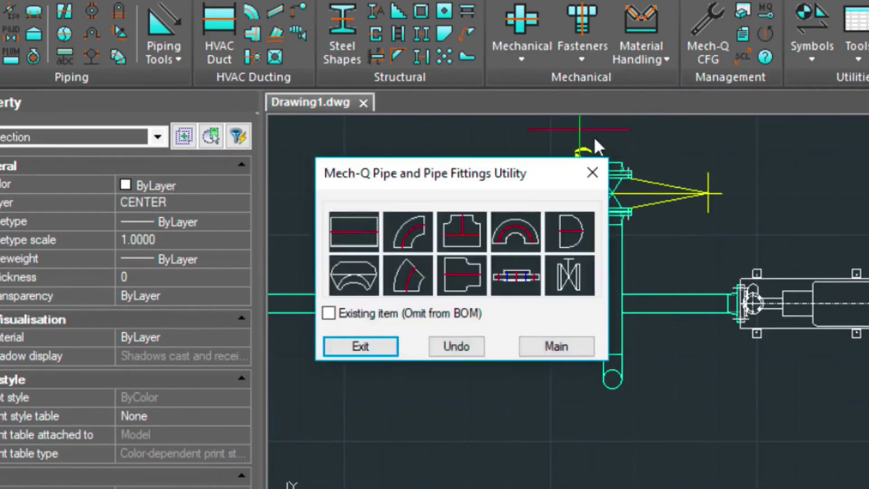
{"action": "left_click", "coordinate": [355, 239]}
{"action": "left_click", "coordinate": [270, 174]}
{"action": "left_click", "coordinate": [612, 181]}
{"action": "middle_click_drag", "start_coordinate": [708, 188], "coordinate": [681, 301]}
{"action": "middle_click_drag", "start_coordinate": [595, 239], "coordinate": [582, 267]}
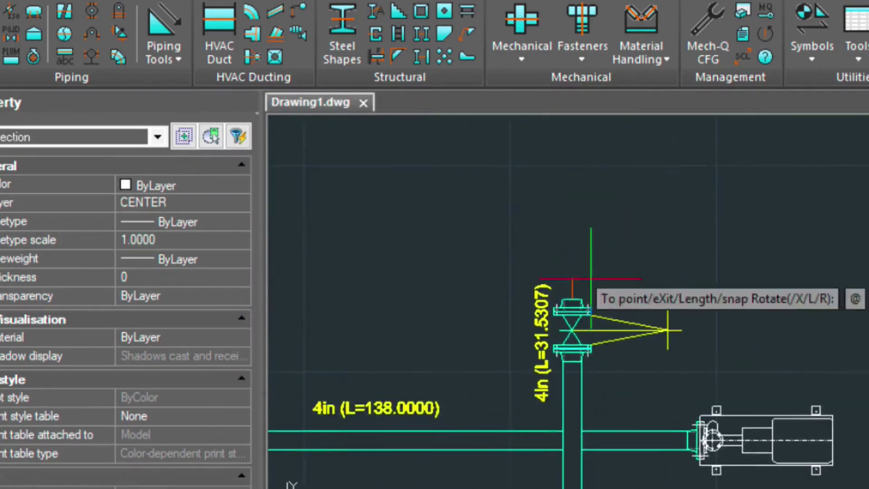
{"action": "left_click", "coordinate": [582, 176]}
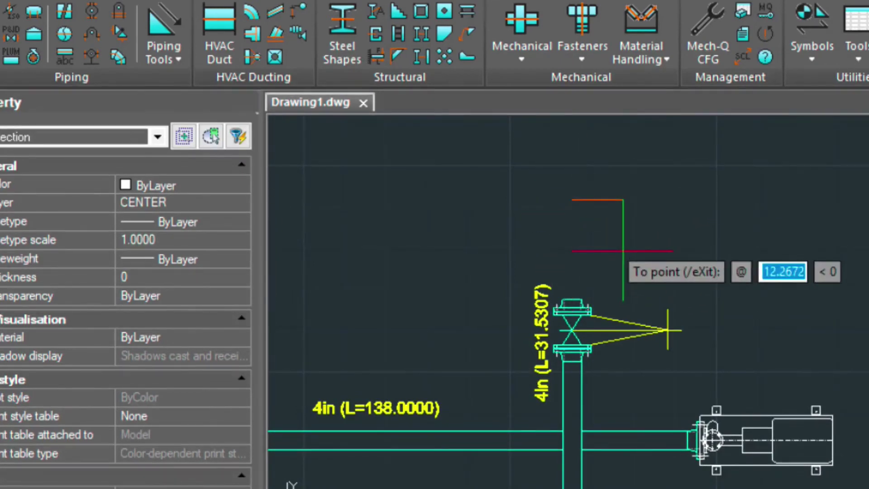
{"action": "key", "text": "Return"}
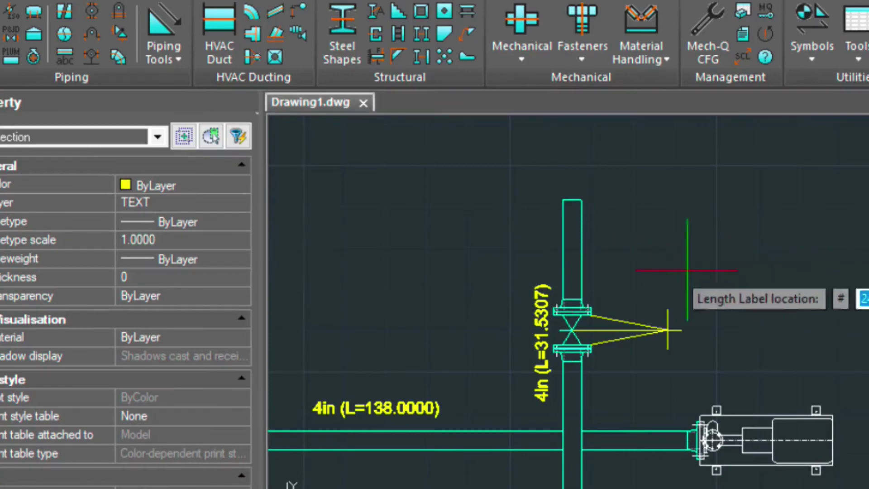
Stand the 4in (L=24.0000) length label vertically beside the new pipe and recentre the view.
{"action": "middle_click_drag", "start_coordinate": [697, 356], "coordinate": [598, 198]}
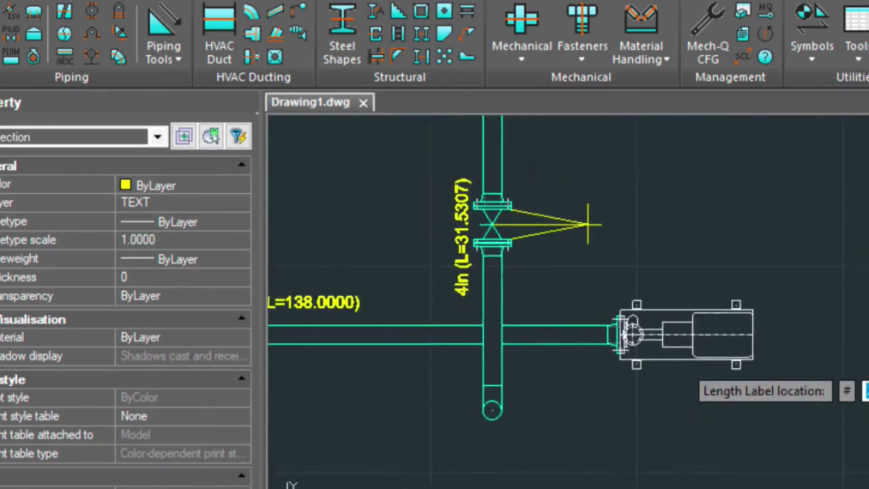
{"action": "middle_click_drag", "start_coordinate": [589, 226], "coordinate": [574, 295]}
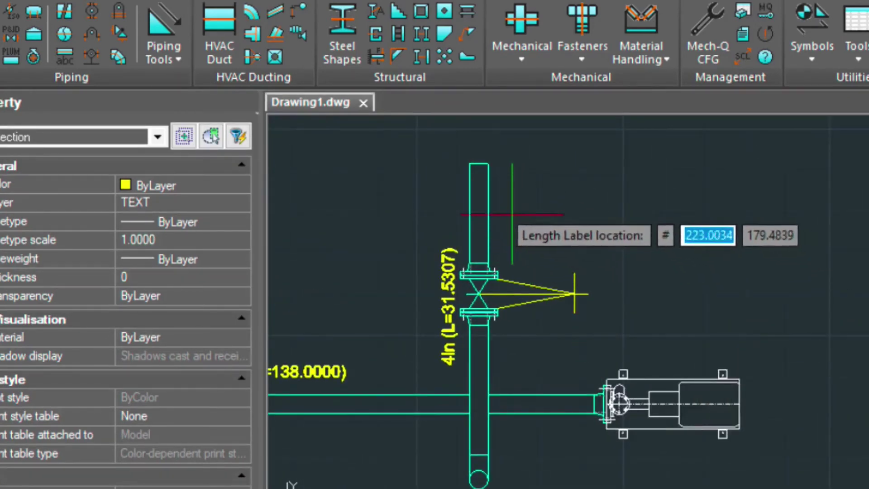
{"action": "left_click", "coordinate": [512, 233]}
{"action": "left_click", "coordinate": [517, 209]}
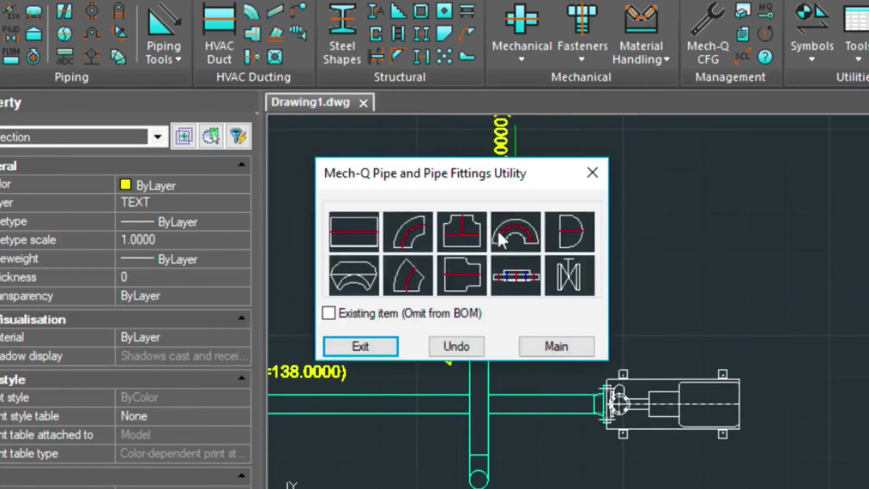
{"action": "left_click", "coordinate": [368, 349]}
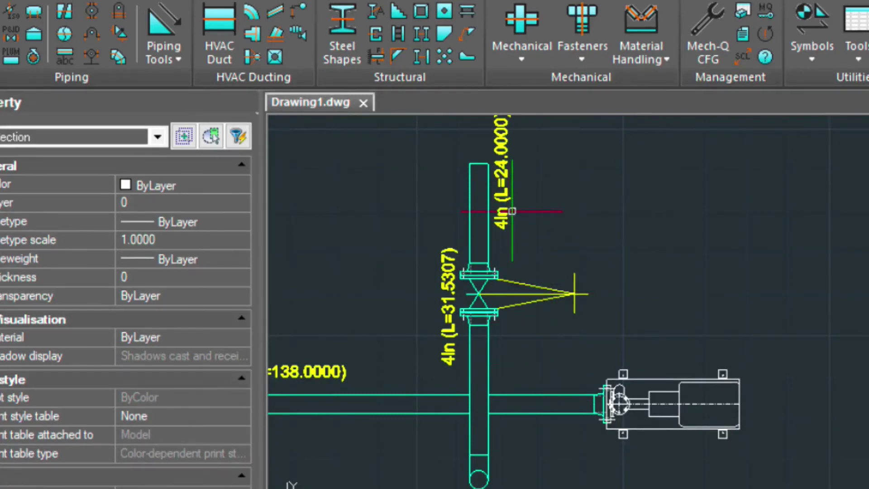
{"action": "left_click_drag", "start_coordinate": [376, 334], "coordinate": [462, 258]}
{"action": "mouse_move", "coordinate": [412, 252]}
{"action": "middle_mouse_down"}
{"action": "mouse_move", "coordinate": [507, 254]}
{"action": "mouse_move", "coordinate": [574, 343]}
{"action": "mouse_move", "coordinate": [612, 307]}
{"action": "middle_mouse_up"}
{"action": "mouse_move", "coordinate": [452, 309]}
{"action": "middle_mouse_down"}
{"action": "mouse_move", "coordinate": [421, 302]}
{"action": "mouse_move", "coordinate": [475, 293]}
{"action": "mouse_move", "coordinate": [527, 307]}
{"action": "mouse_move", "coordinate": [495, 309]}
{"action": "middle_mouse_up"}
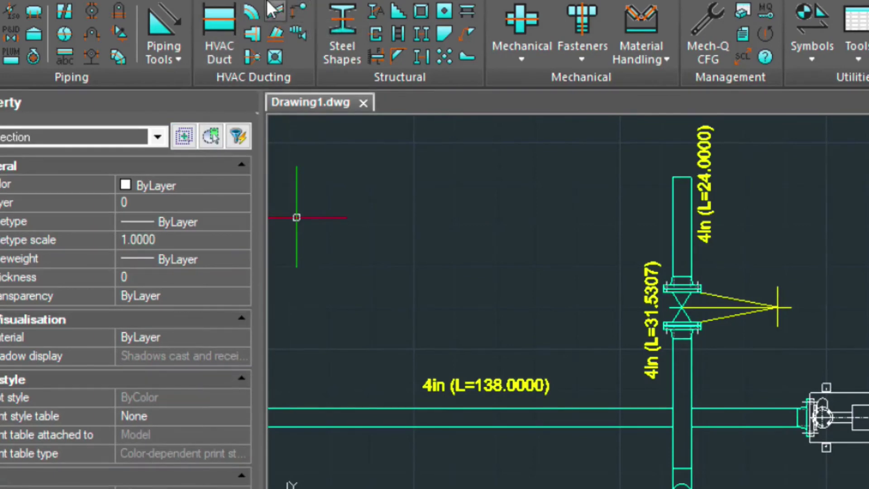
Dimension the riser from its top endpoint to its bottom quadrant as 78.7807, placed on the left.
{"action": "left_click", "coordinate": [100, 1]}
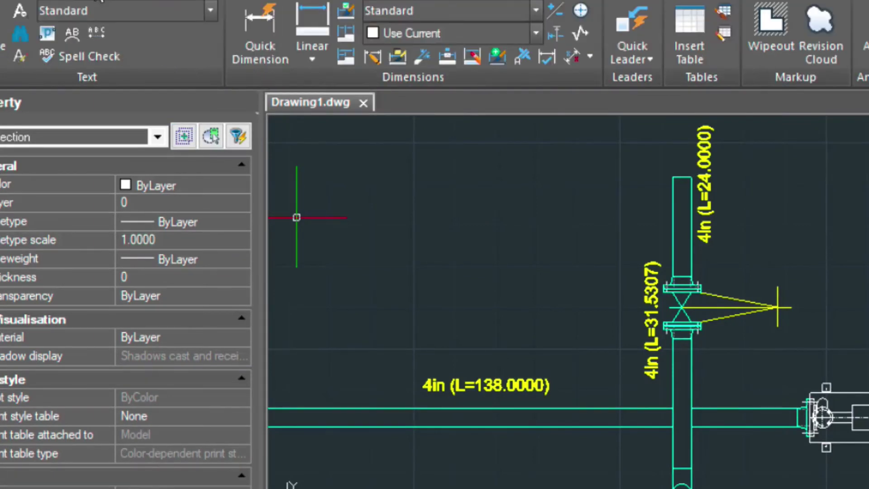
{"action": "left_click", "coordinate": [314, 20]}
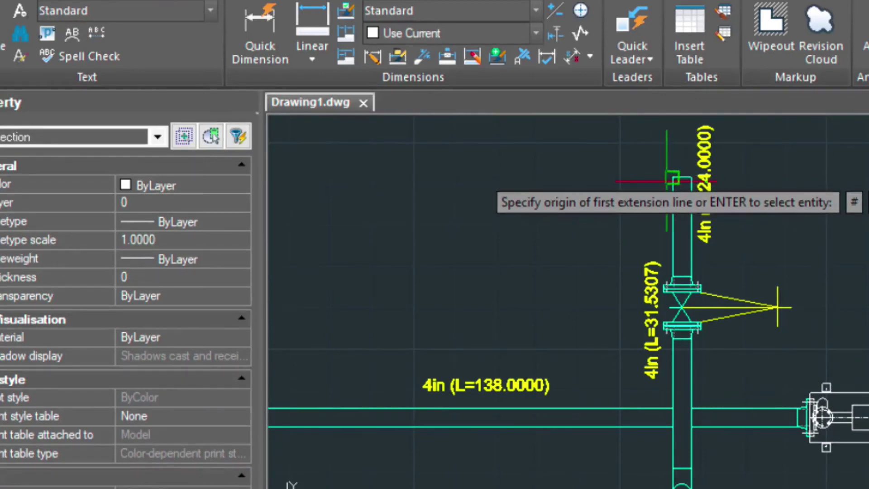
{"action": "left_click", "coordinate": [667, 182]}
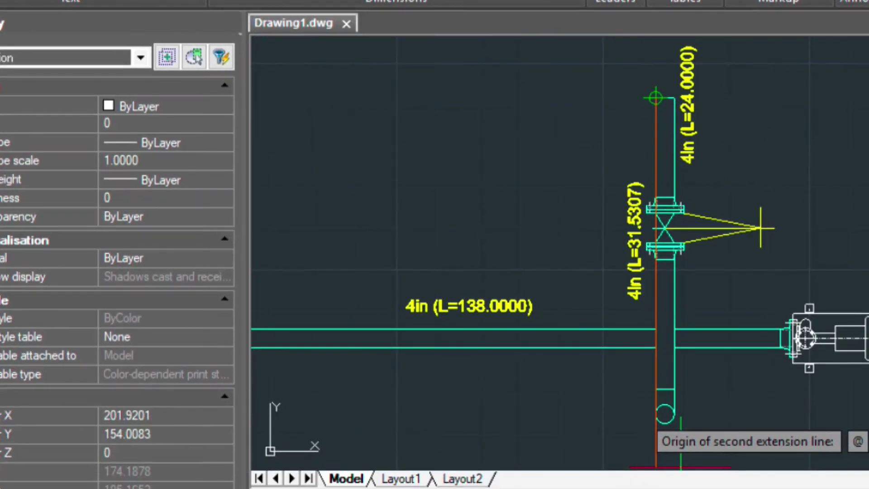
{"action": "right_click", "coordinate": [680, 468], "text": "shift"}
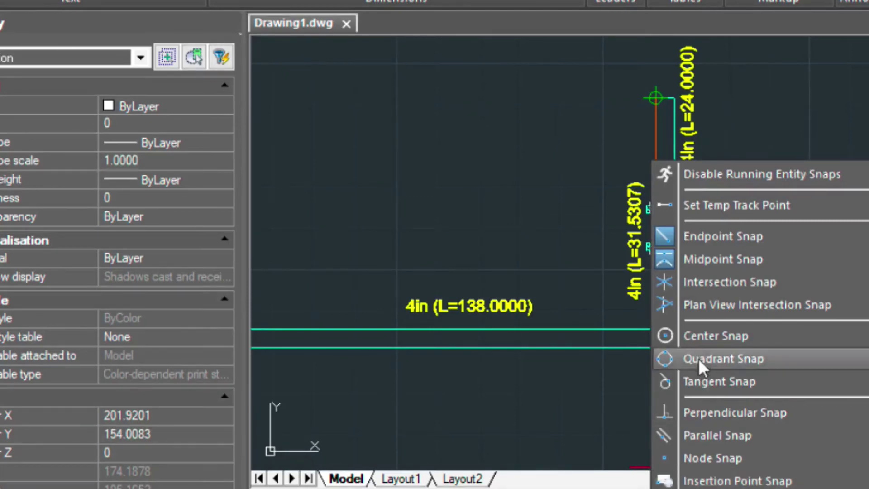
{"action": "left_click", "coordinate": [715, 359]}
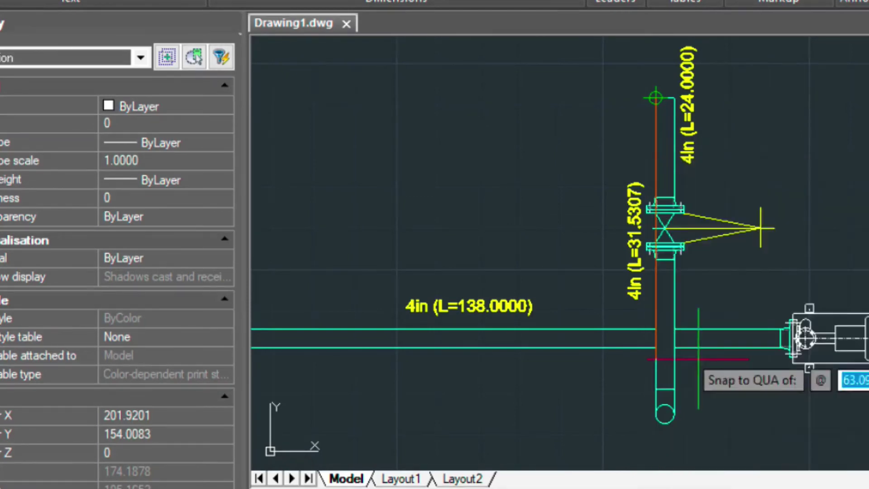
{"action": "left_click", "coordinate": [665, 423]}
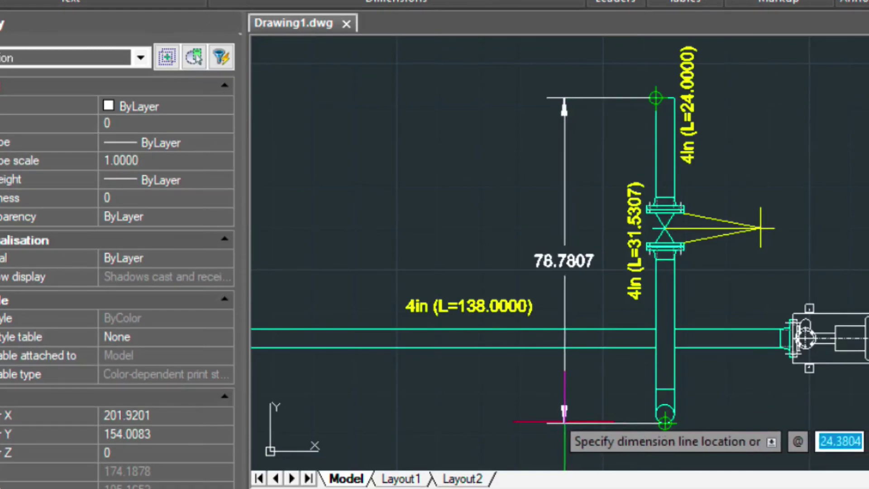
{"action": "left_click", "coordinate": [564, 422]}
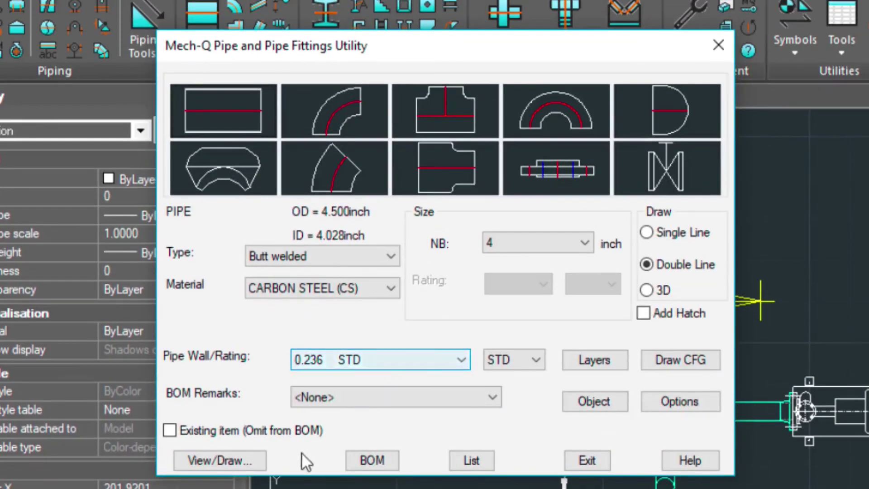
Open the BOM configuration and create the bill of materials for the pipe run.
{"action": "left_click", "coordinate": [389, 460]}
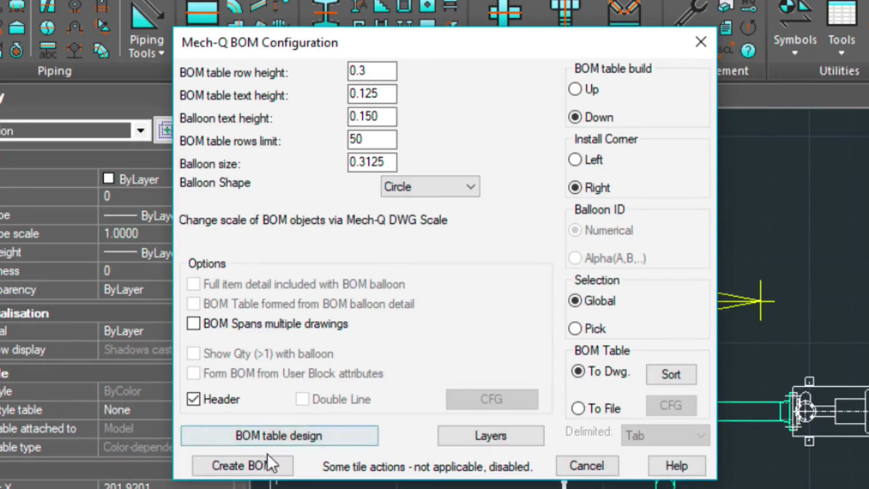
{"action": "left_click", "coordinate": [235, 466]}
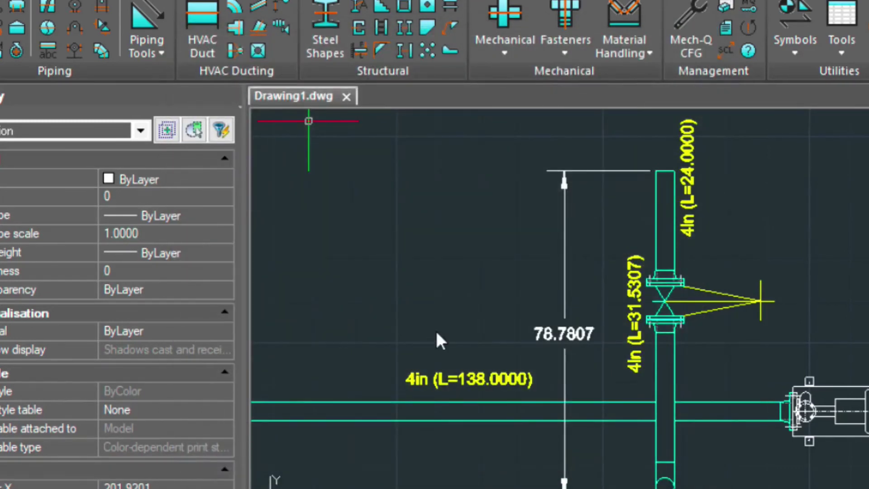
{"action": "scroll", "coordinate": [436, 328], "scroll_direction": "down", "scroll_amount": 3}
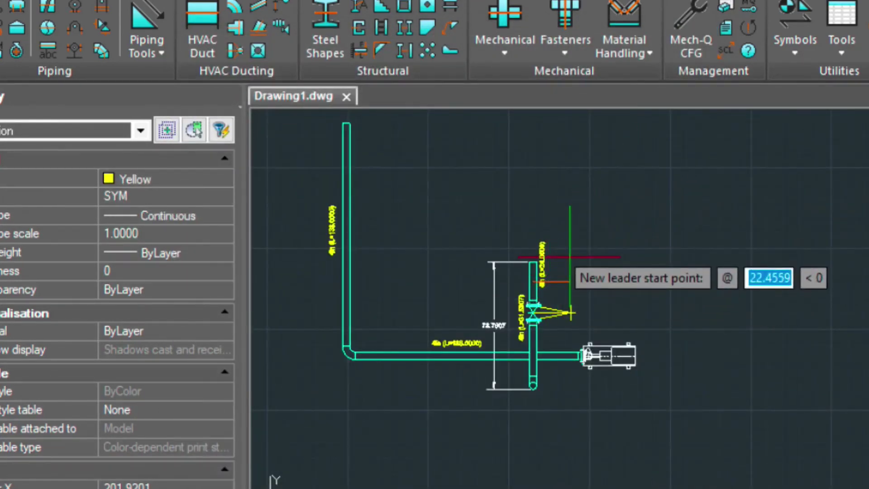
Attach balloon 1 to the upper pipe.
{"action": "mouse_move", "coordinate": [568, 256]}
{"action": "middle_mouse_down"}
{"action": "mouse_move", "coordinate": [507, 288]}
{"action": "mouse_move", "coordinate": [497, 284]}
{"action": "middle_mouse_up"}
{"action": "scroll", "coordinate": [496, 284], "scroll_direction": "up", "scroll_amount": 4}
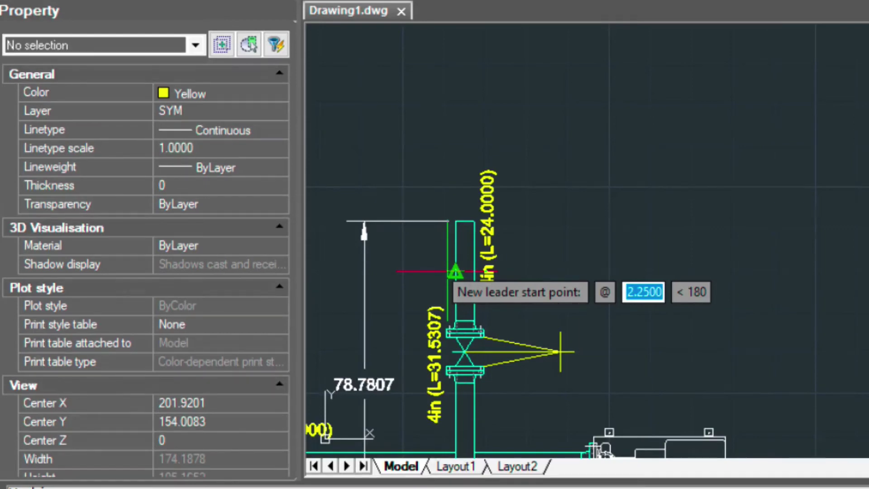
{"action": "left_click", "coordinate": [455, 272]}
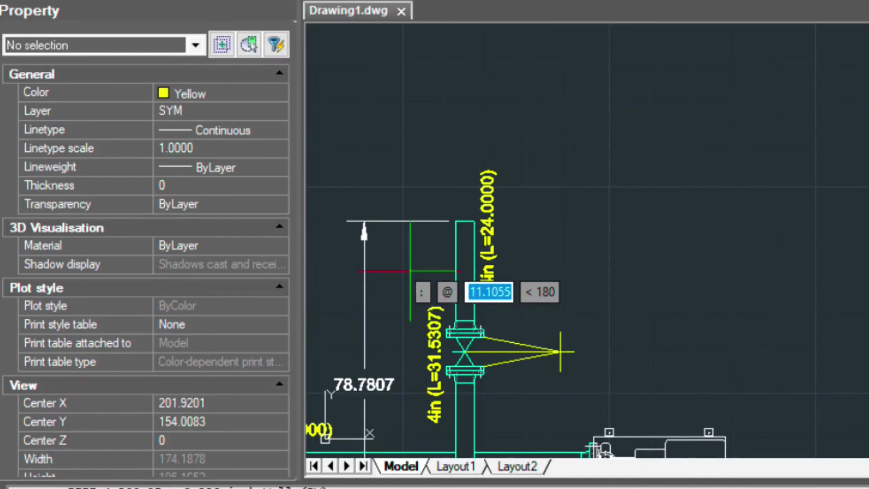
{"action": "left_click", "coordinate": [410, 271]}
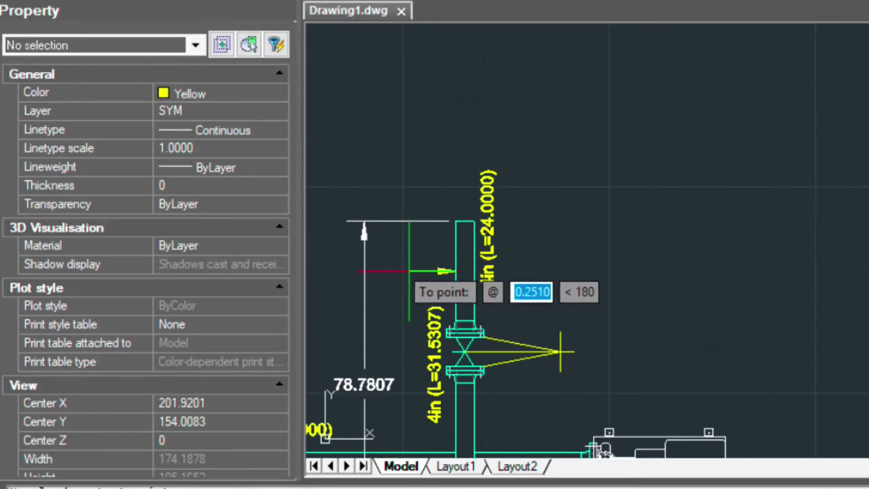
{"action": "key", "text": "Return"}
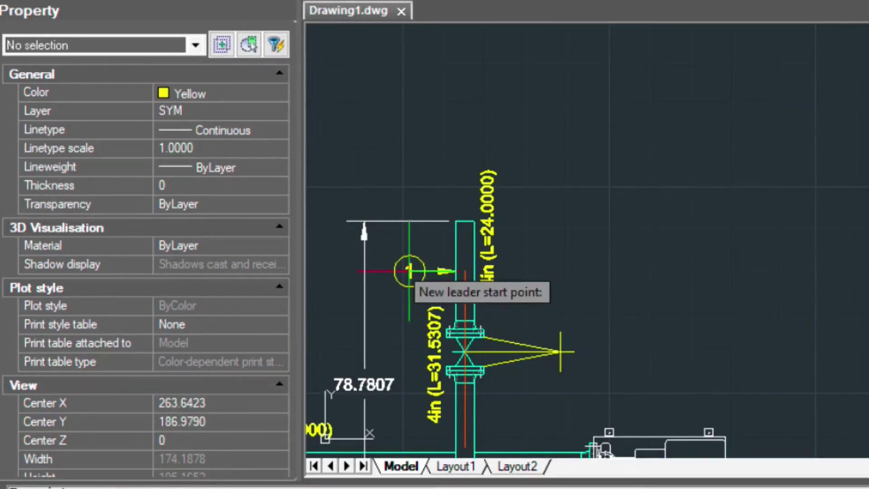
Add balloon 2 on the valve flange and balloon 3 below the horizontal pipe.
{"action": "left_click", "coordinate": [473, 334]}
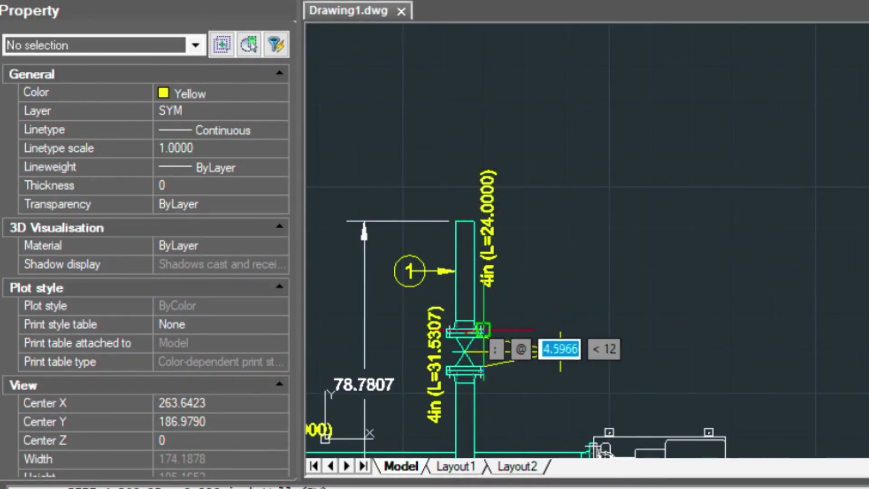
{"action": "left_click", "coordinate": [483, 330]}
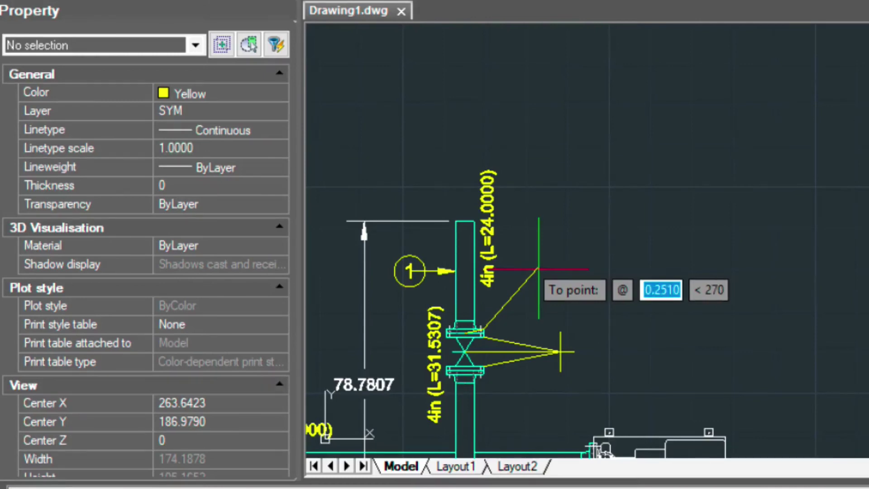
{"action": "left_click", "coordinate": [538, 269]}
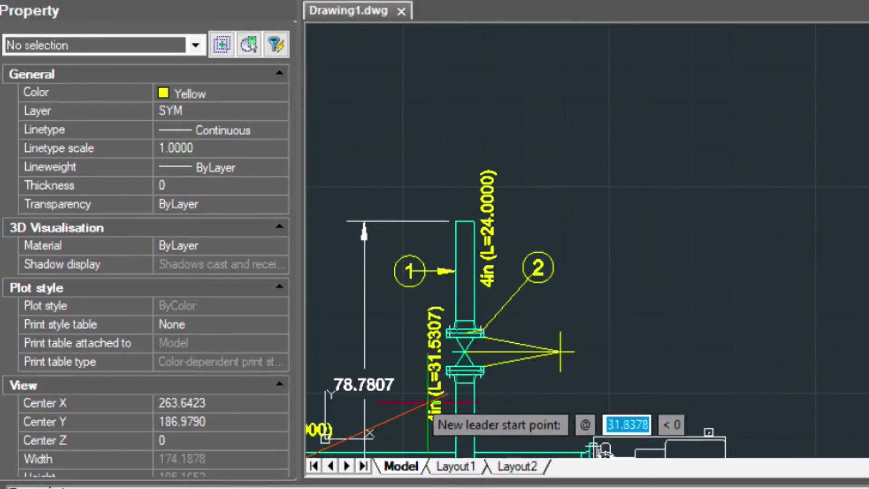
{"action": "mouse_move", "coordinate": [386, 412]}
{"action": "middle_mouse_down"}
{"action": "mouse_move", "coordinate": [409, 338]}
{"action": "mouse_move", "coordinate": [446, 284]}
{"action": "middle_mouse_up"}
{"action": "left_click", "coordinate": [395, 282]}
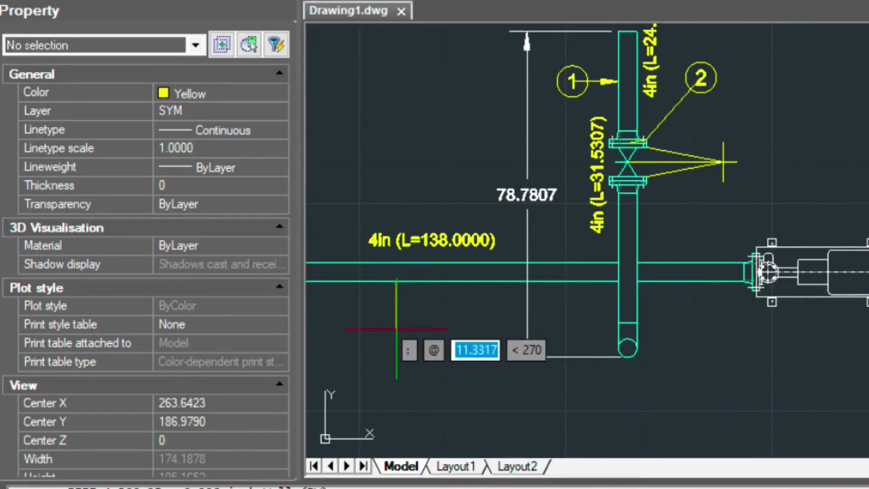
{"action": "left_click", "coordinate": [396, 328]}
{"action": "key", "text": "Return"}
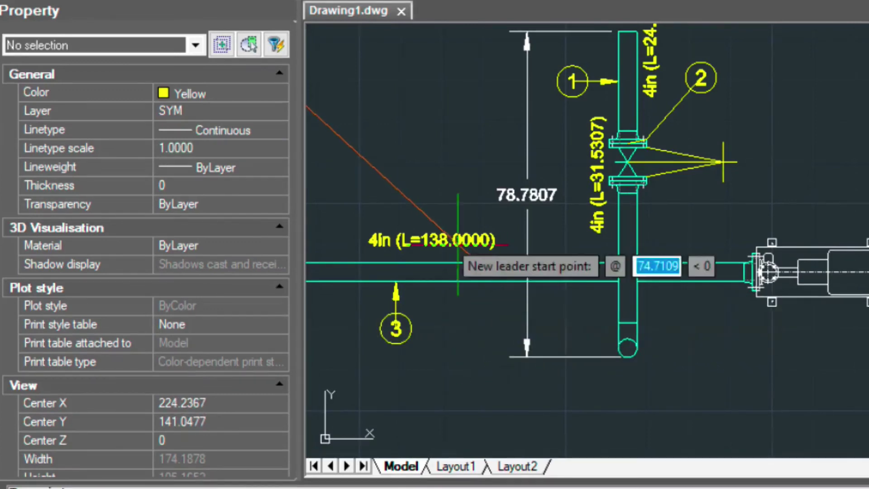
Add a balloon leader to the long left vertical pipe.
{"action": "mouse_move", "coordinate": [417, 198]}
{"action": "middle_mouse_down"}
{"action": "mouse_move", "coordinate": [517, 192]}
{"action": "mouse_move", "coordinate": [685, 293]}
{"action": "middle_mouse_up"}
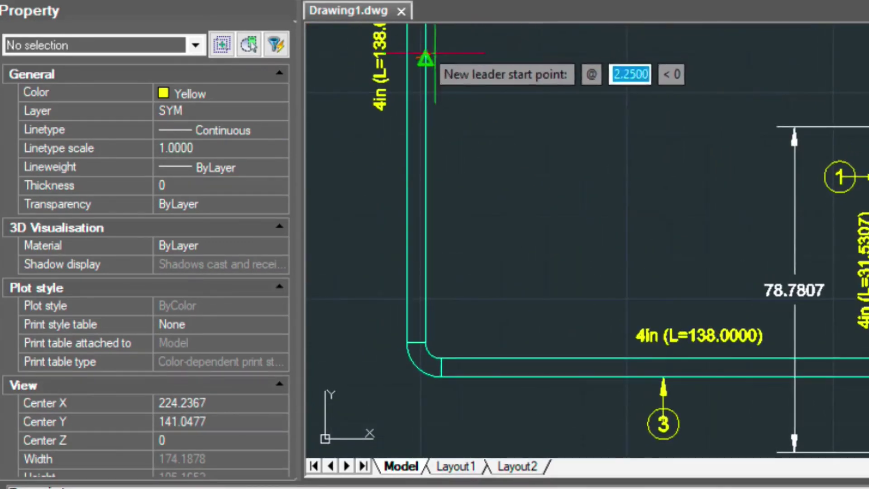
{"action": "left_click", "coordinate": [434, 53]}
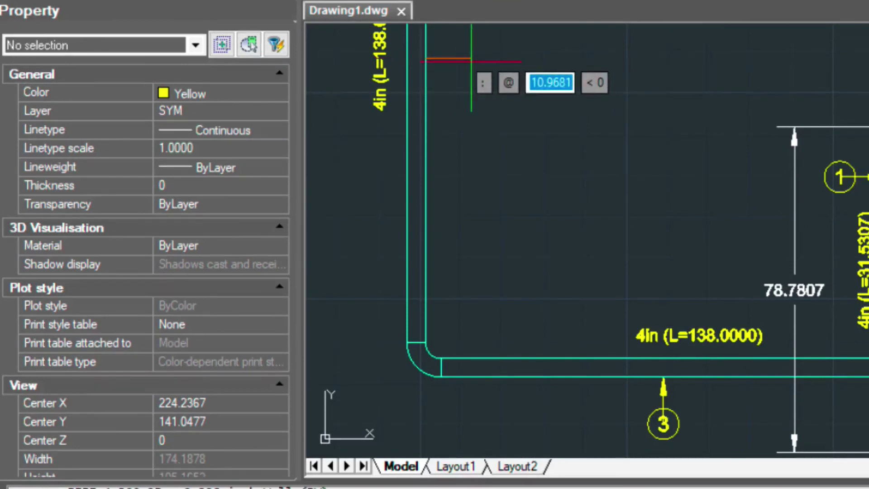
{"action": "left_click", "coordinate": [471, 60]}
{"action": "key", "text": "Return"}
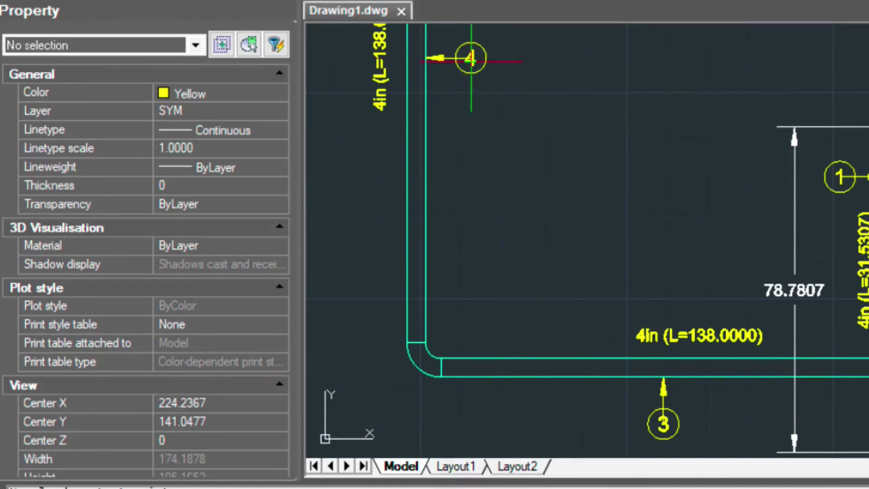
{"action": "key", "text": "Return"}
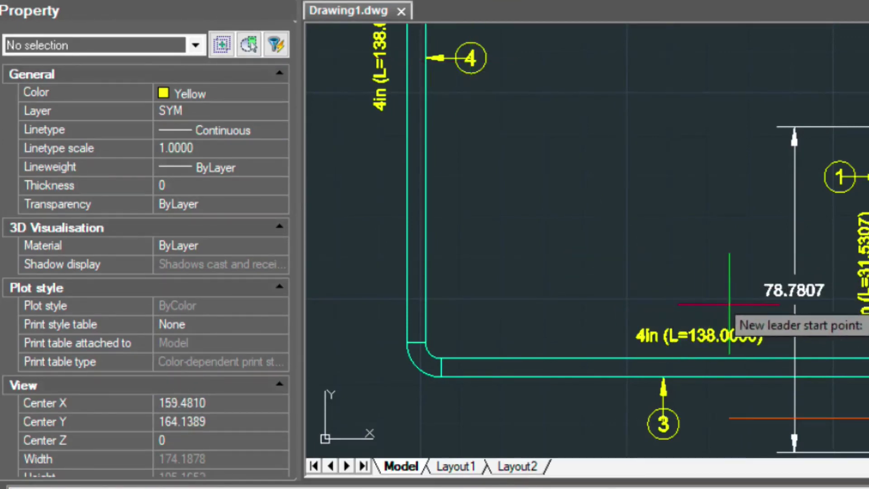
Place a balloon pointing to the pipe elbow.
{"action": "middle_click_drag", "start_coordinate": [729, 304], "coordinate": [467, 211]}
{"action": "scroll", "coordinate": [685, 349], "scroll_direction": "down", "scroll_amount": 1}
{"action": "scroll", "coordinate": [508, 317], "scroll_direction": "up", "scroll_amount": 1}
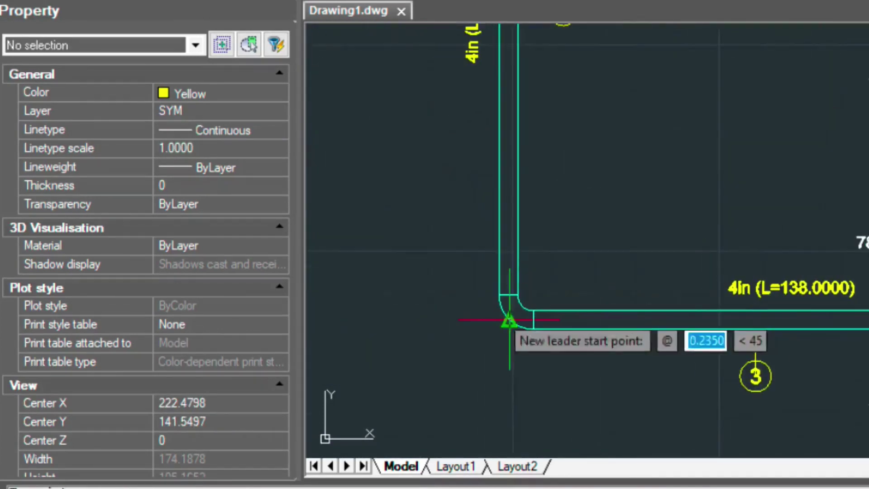
{"action": "left_click", "coordinate": [508, 320]}
{"action": "left_click", "coordinate": [480, 350]}
Tag the upper, lower and pump flanges with balloon 6.
{"action": "middle_click_drag", "start_coordinate": [859, 254], "coordinate": [460, 294]}
{"action": "left_click", "coordinate": [609, 232]}
{"action": "left_click", "coordinate": [646, 213]}
{"action": "middle_click_drag", "start_coordinate": [602, 309], "coordinate": [625, 182]}
{"action": "left_click", "coordinate": [657, 185]}
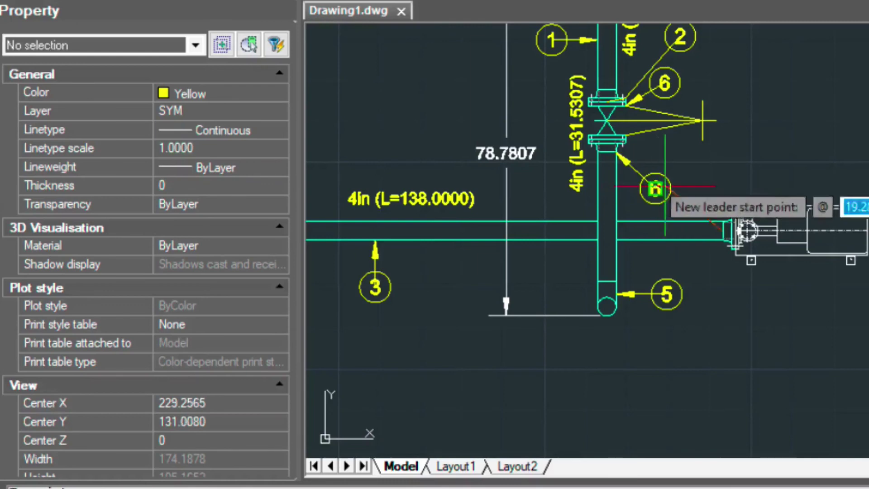
{"action": "left_click", "coordinate": [728, 249]}
{"action": "left_click", "coordinate": [729, 292]}
Add balloon 7 for the valve and balloons 8 at the upper flange and lower gasket.
{"action": "left_click", "coordinate": [616, 141]}
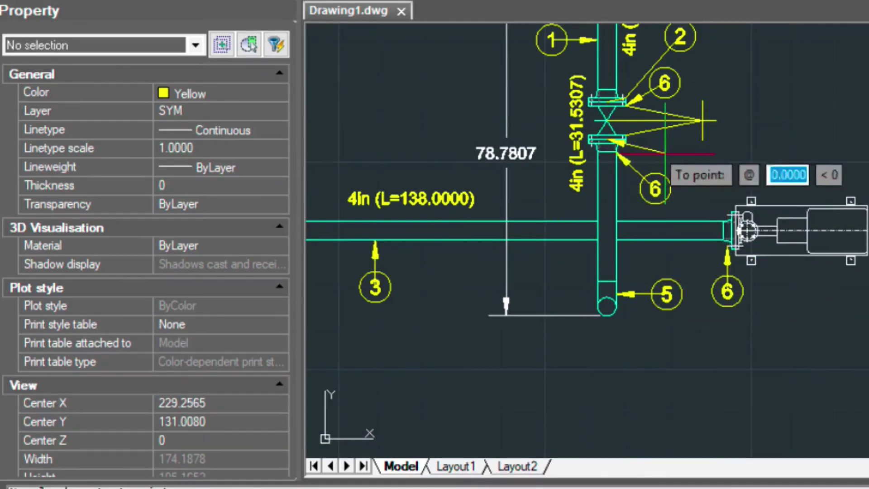
{"action": "left_click", "coordinate": [654, 150]}
{"action": "left_click", "coordinate": [556, 103]}
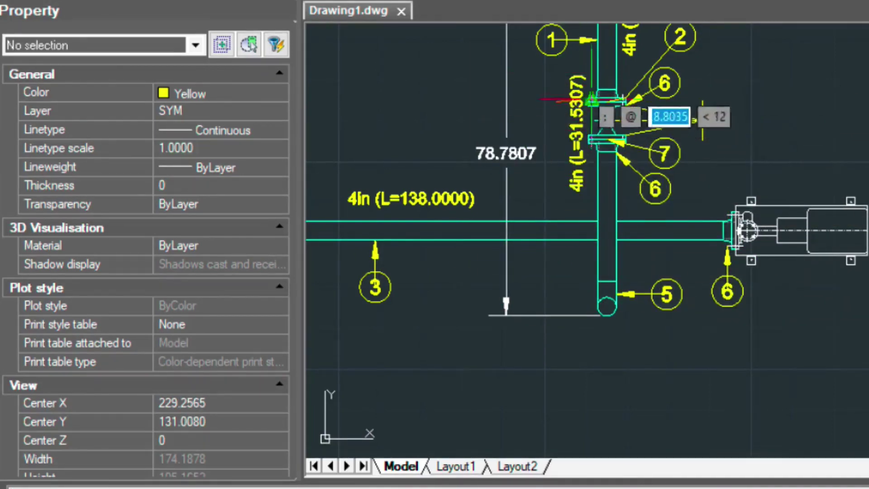
{"action": "left_click", "coordinate": [556, 104]}
{"action": "left_click", "coordinate": [600, 150]}
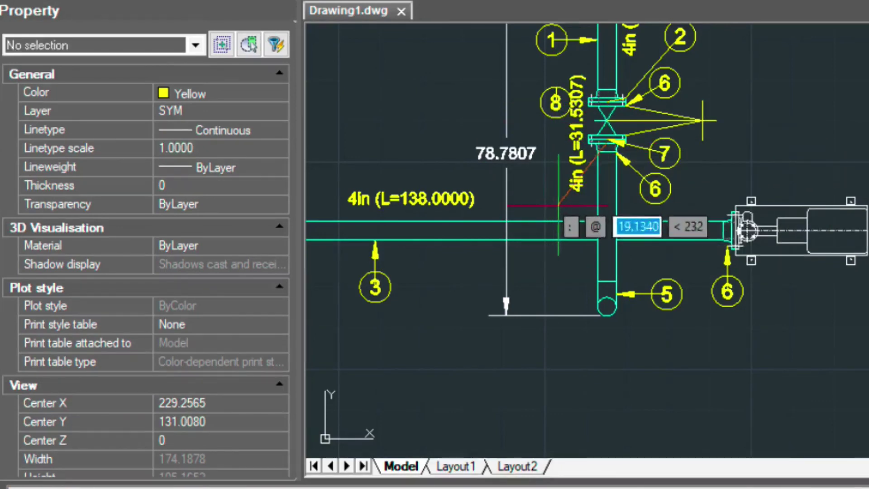
{"action": "left_click", "coordinate": [555, 205]}
Add balloon 9 for the bolts and end ballooning to begin the B.O.M. table.
{"action": "middle_click_drag", "start_coordinate": [613, 89], "coordinate": [573, 172]}
{"action": "left_click", "coordinate": [570, 179]}
{"action": "left_click", "coordinate": [515, 151]}
{"action": "key", "text": "Return"}
Insert the BOM table at its top-right point and select it with a crossing window for MOVE.
{"action": "left_click", "coordinate": [837, 136]}
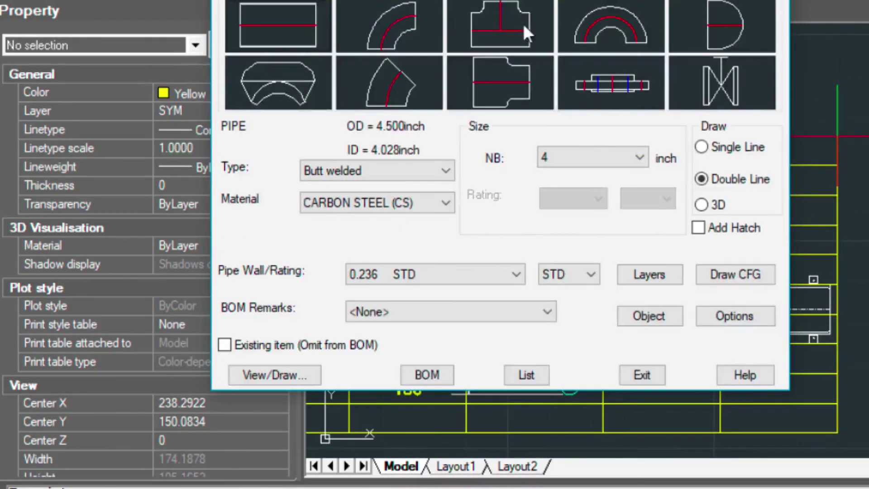
{"action": "key", "text": "Return"}
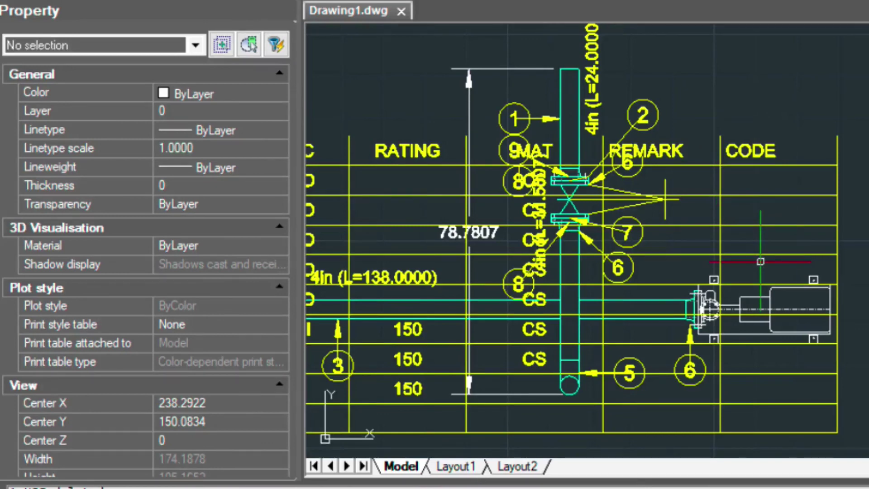
{"action": "type", "text": "m"}
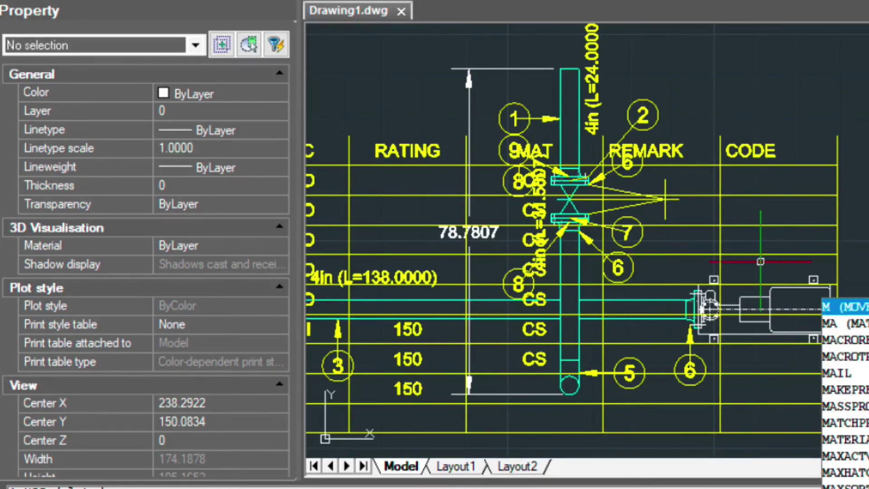
{"action": "key", "text": "Return"}
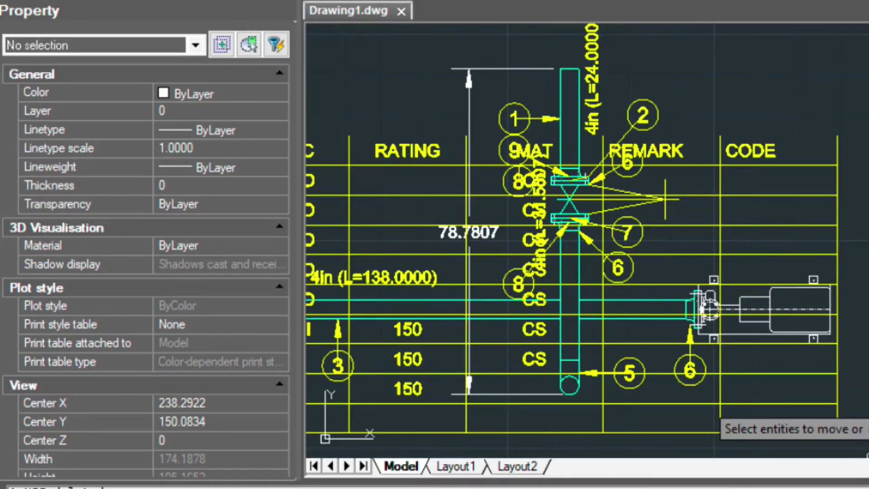
{"action": "left_click", "coordinate": [857, 446]}
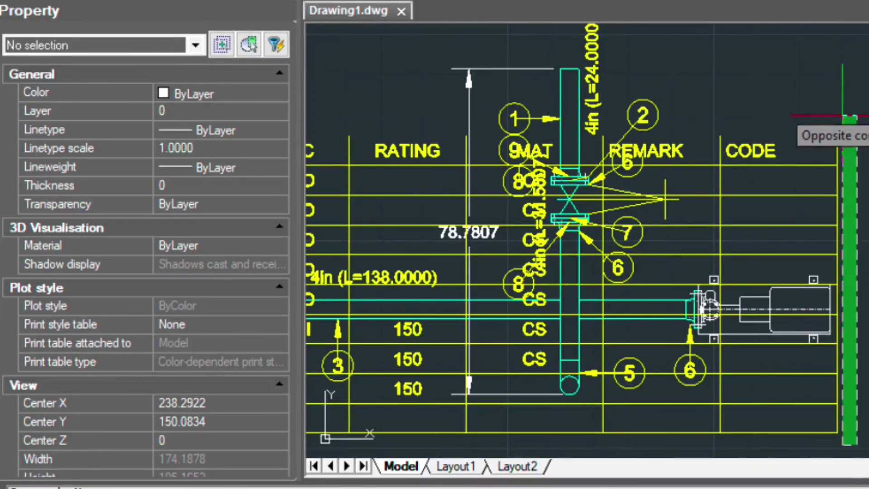
{"action": "left_click", "coordinate": [842, 115]}
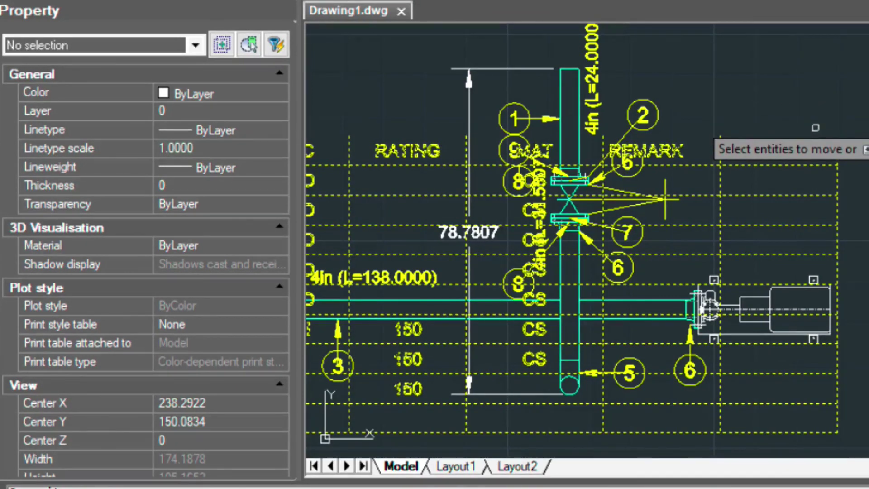
{"action": "scroll", "coordinate": [810, 135], "scroll_direction": "down", "scroll_amount": 2}
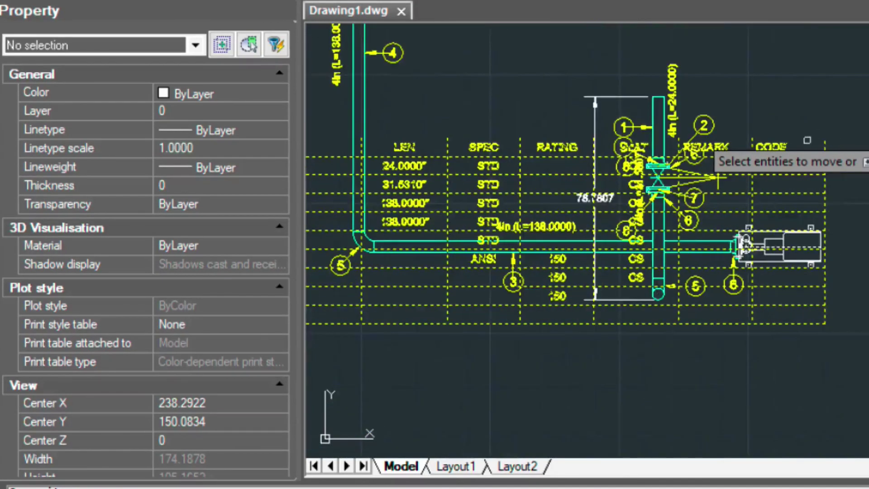
{"action": "scroll", "coordinate": [807, 140], "scroll_direction": "down", "scroll_amount": 3}
{"action": "scroll", "coordinate": [807, 140], "scroll_direction": "up", "scroll_amount": 2}
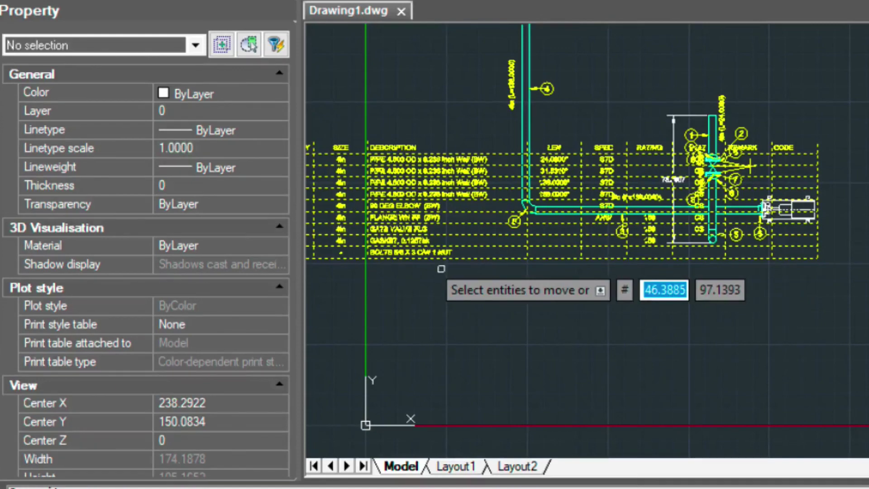
{"action": "key", "text": "Return"}
Move the table up so it sits clear above the pipe run.
{"action": "left_click", "coordinate": [412, 287]}
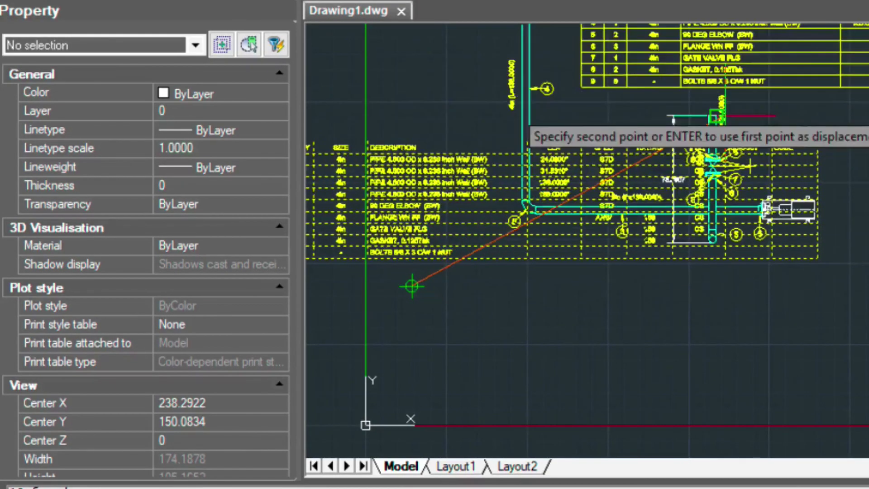
{"action": "left_click", "coordinate": [728, 91]}
{"action": "key", "text": "Return"}
{"action": "middle_click_drag", "start_coordinate": [728, 91], "coordinate": [632, 212]}
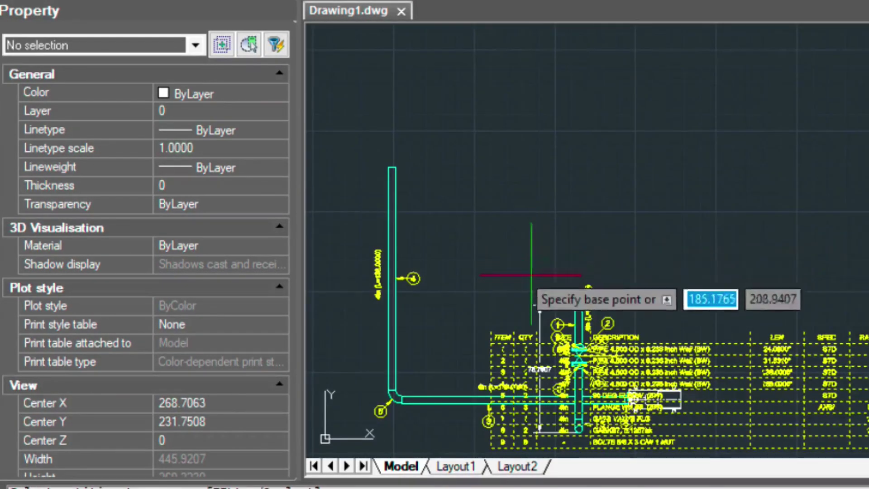
{"action": "left_click", "coordinate": [519, 287]}
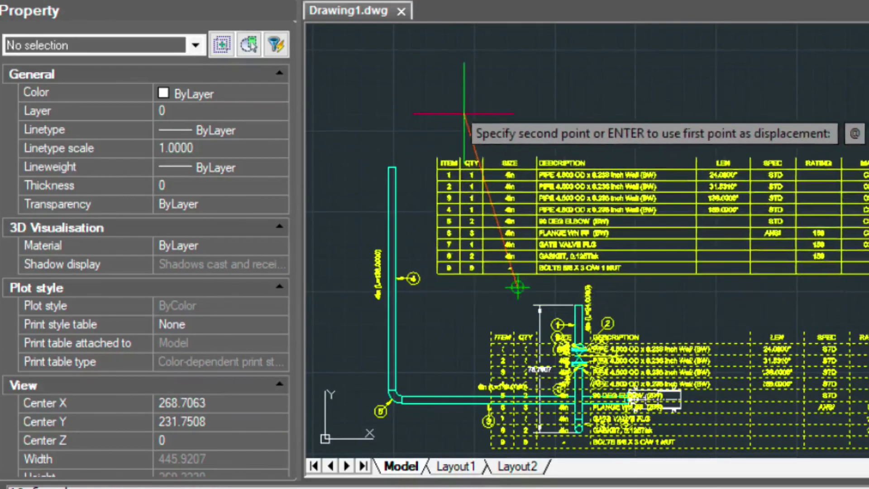
{"action": "left_click", "coordinate": [468, 103]}
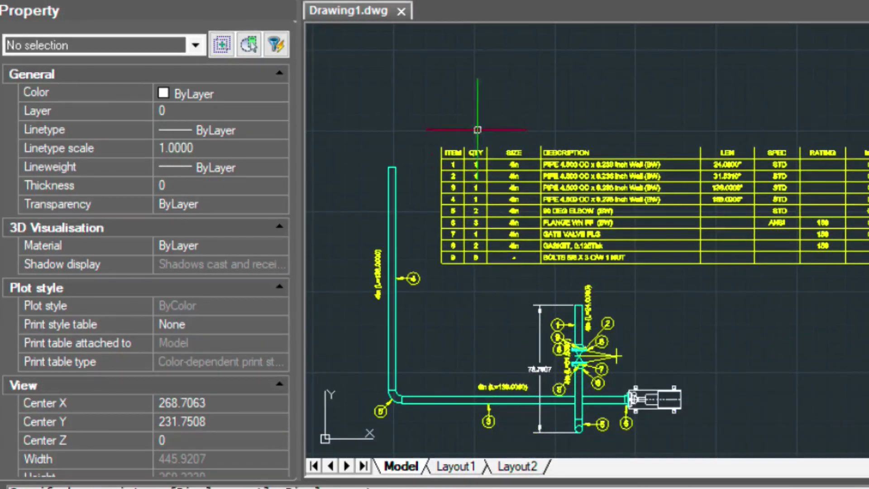
Move the upper balloon 8 beside the valve and start dragging the 4in (L=31.5307) label down.
{"action": "middle_click_drag", "start_coordinate": [547, 225], "coordinate": [452, 130]}
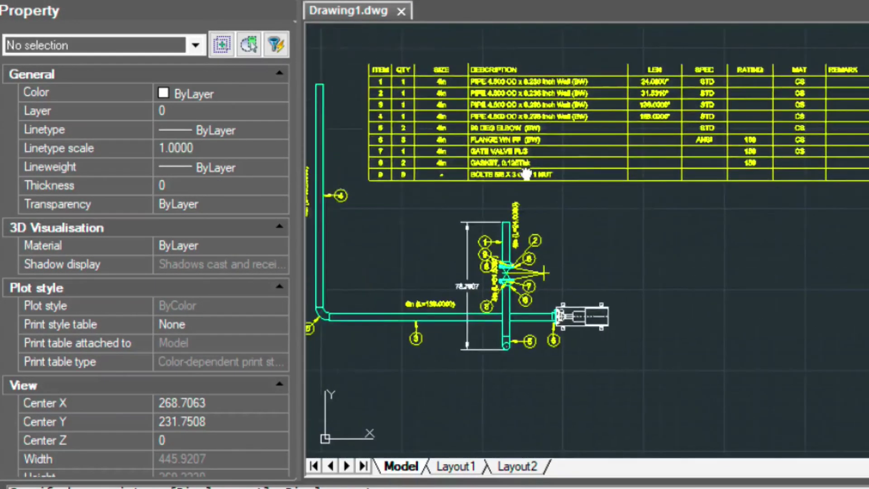
{"action": "middle_click_drag", "start_coordinate": [539, 180], "coordinate": [638, 185]}
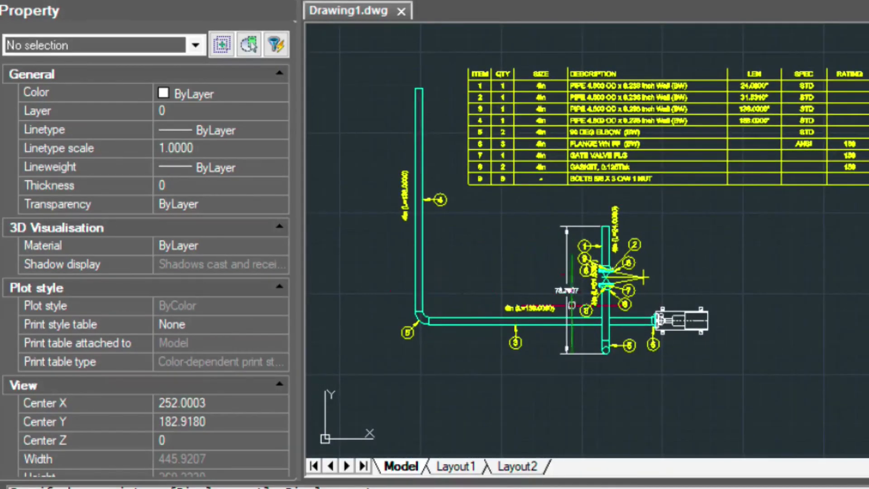
{"action": "scroll", "coordinate": [572, 304], "scroll_direction": "up", "scroll_amount": 4}
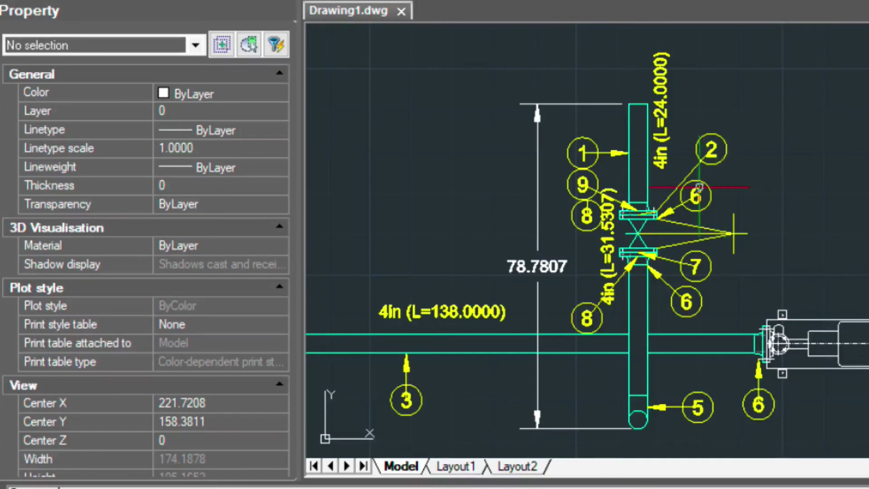
{"action": "left_click", "coordinate": [581, 229]}
{"action": "key", "text": "Escape"}
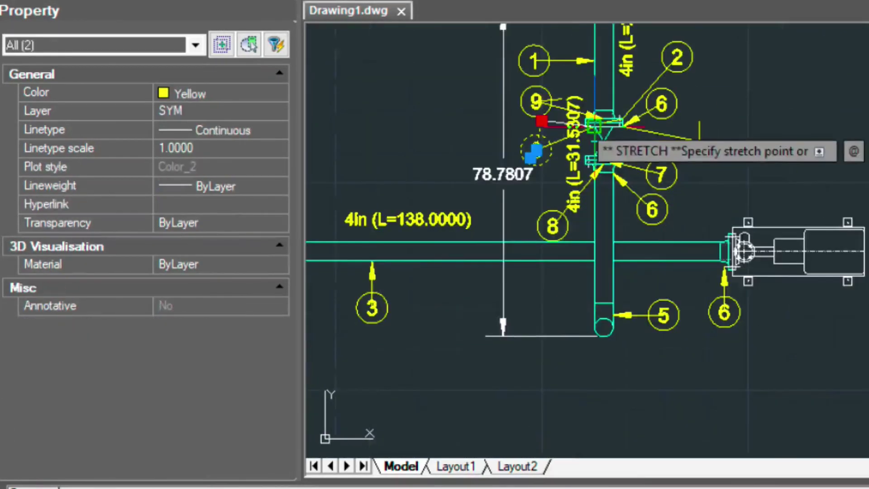
{"action": "left_click", "coordinate": [536, 149]}
{"action": "key", "text": "Escape"}
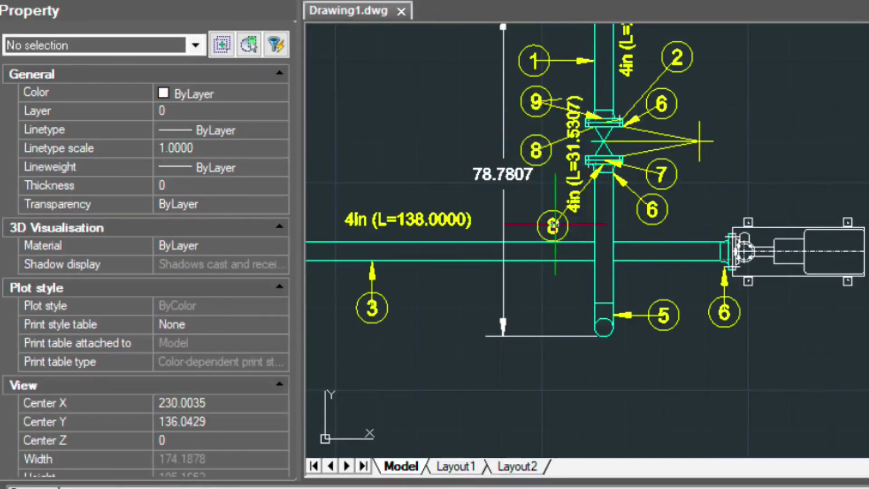
{"action": "left_click", "coordinate": [573, 172]}
{"action": "left_click", "coordinate": [576, 213]}
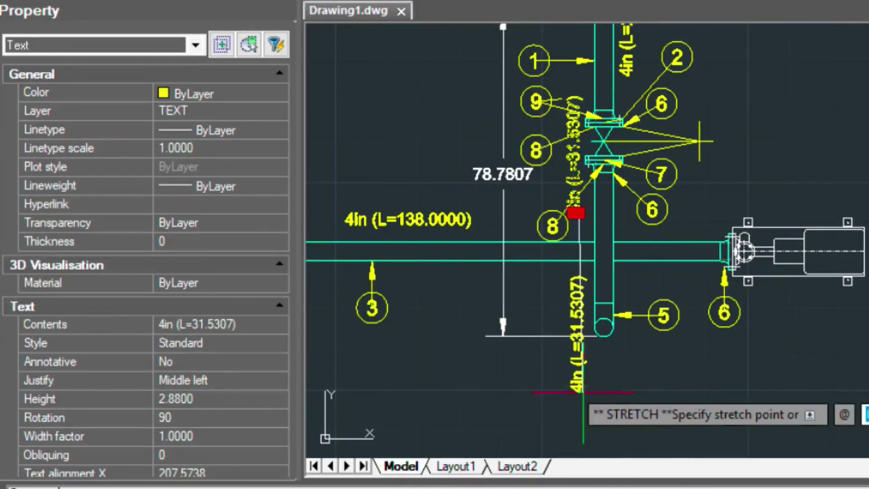